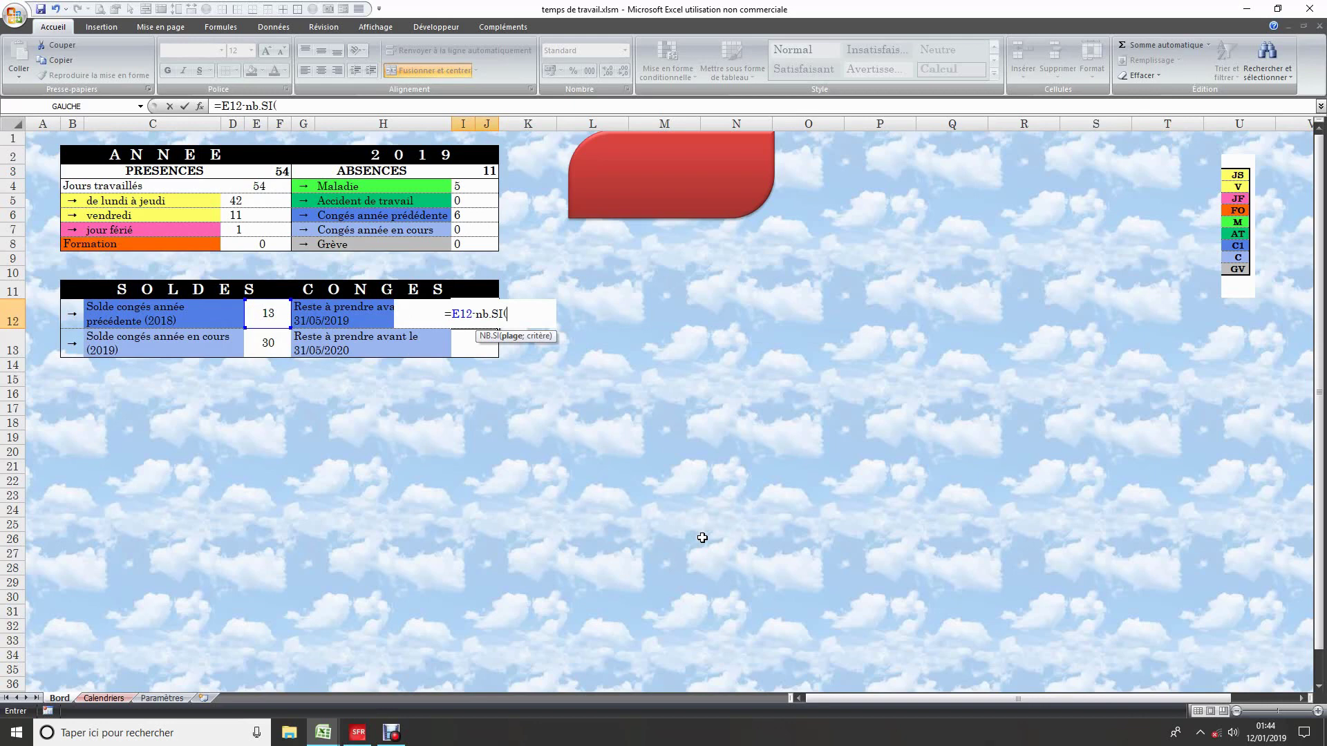
type("c")
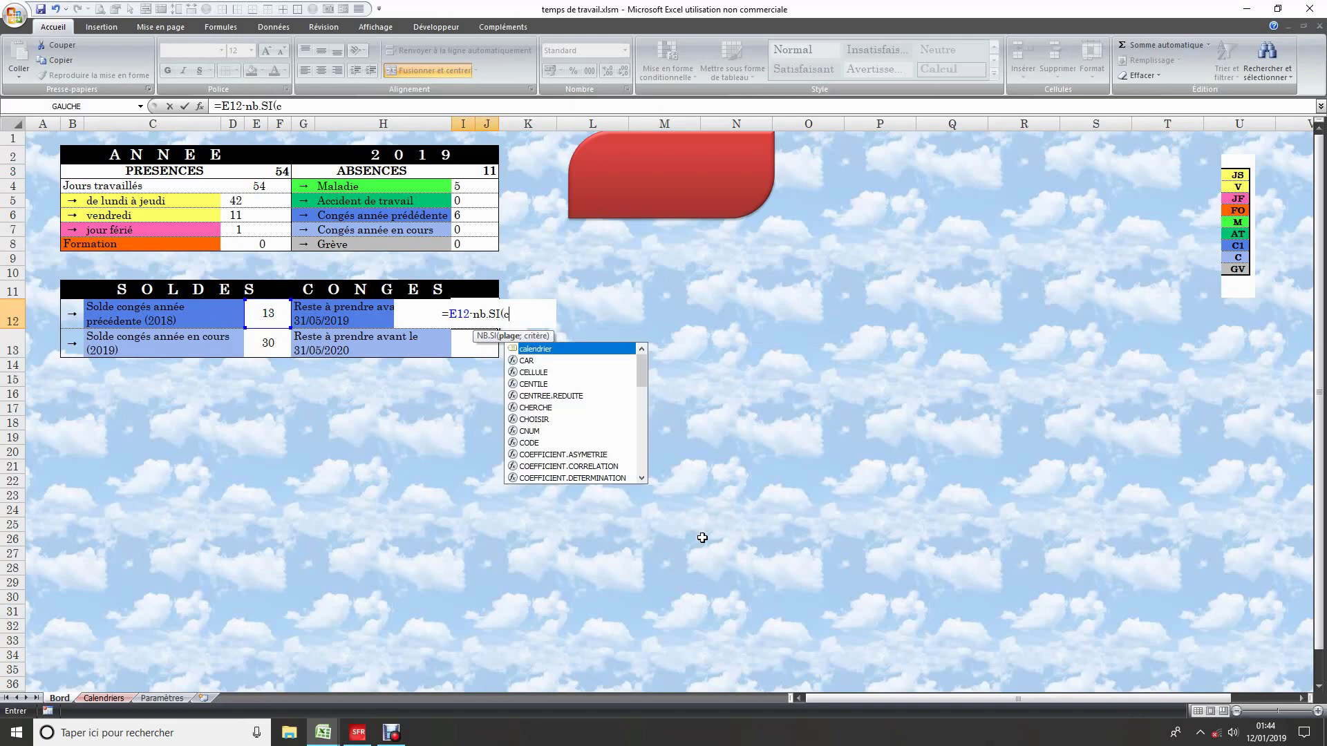
key("Tab")
type(";")
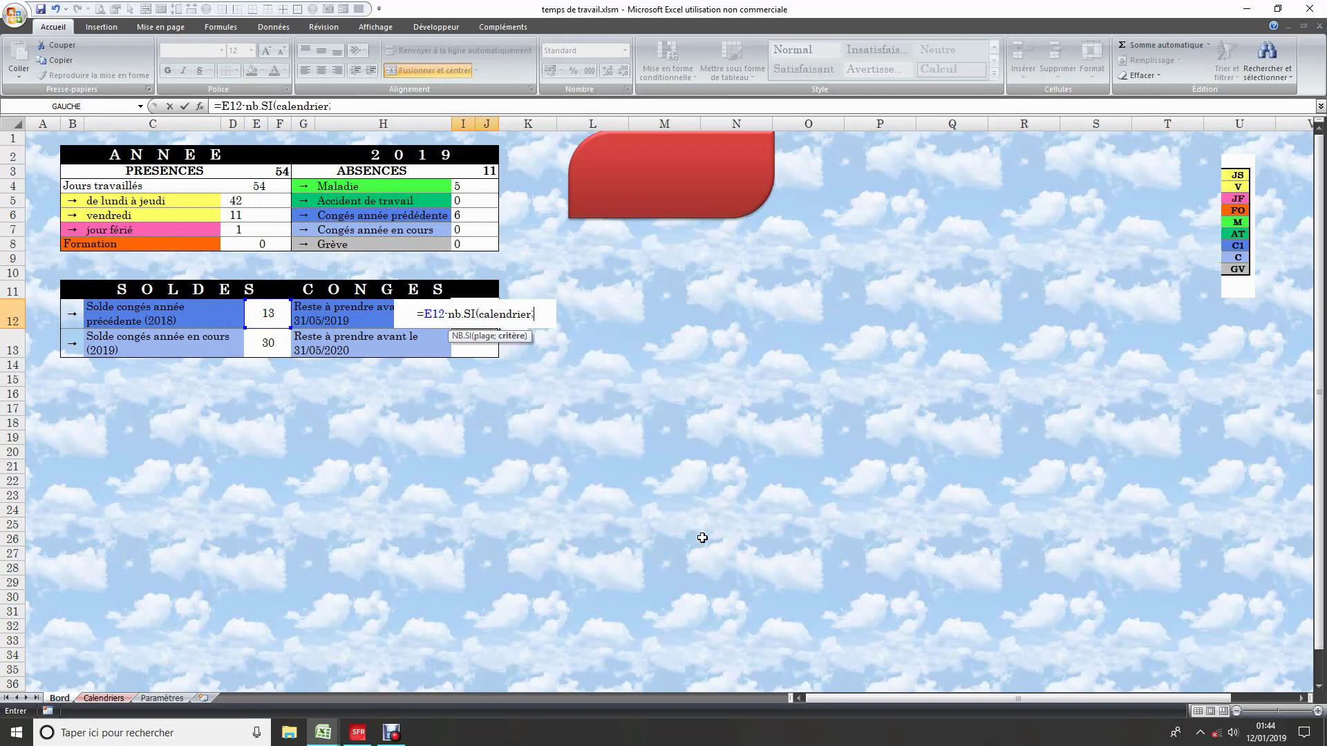
type("\"")
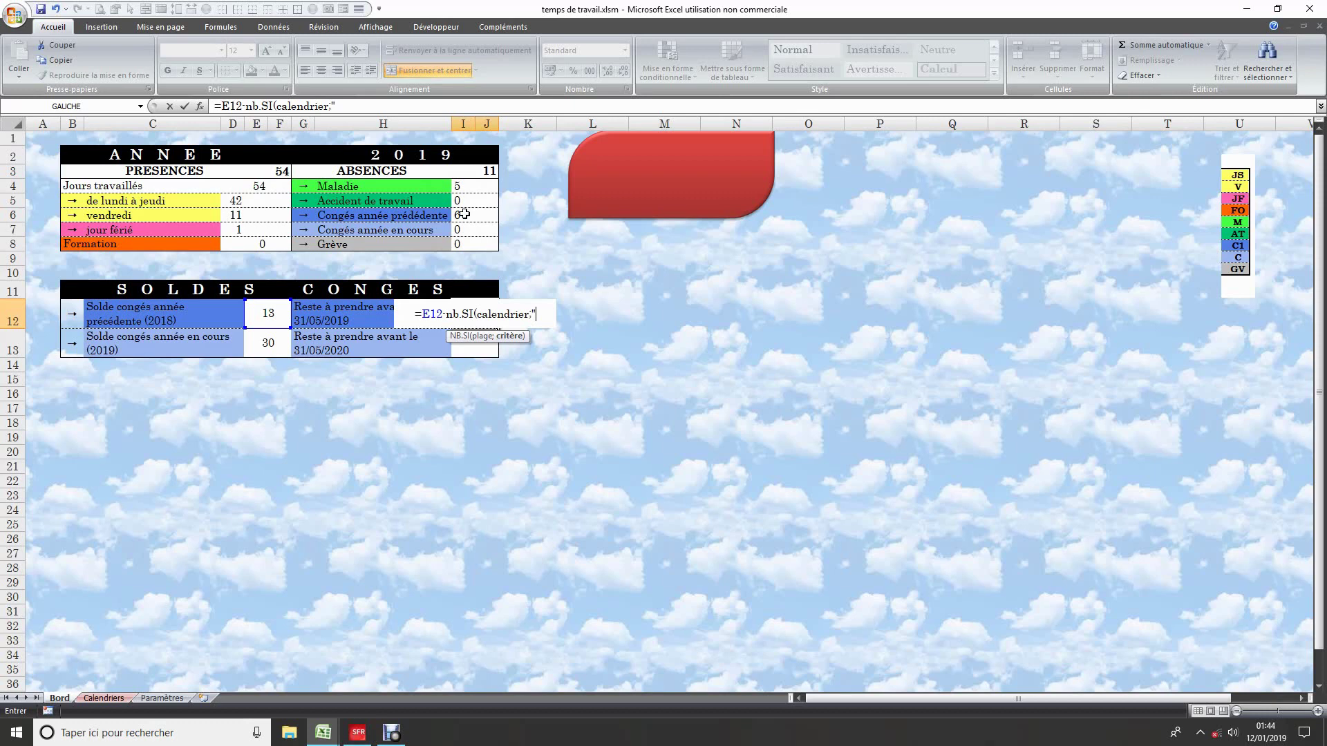
key("Escape")
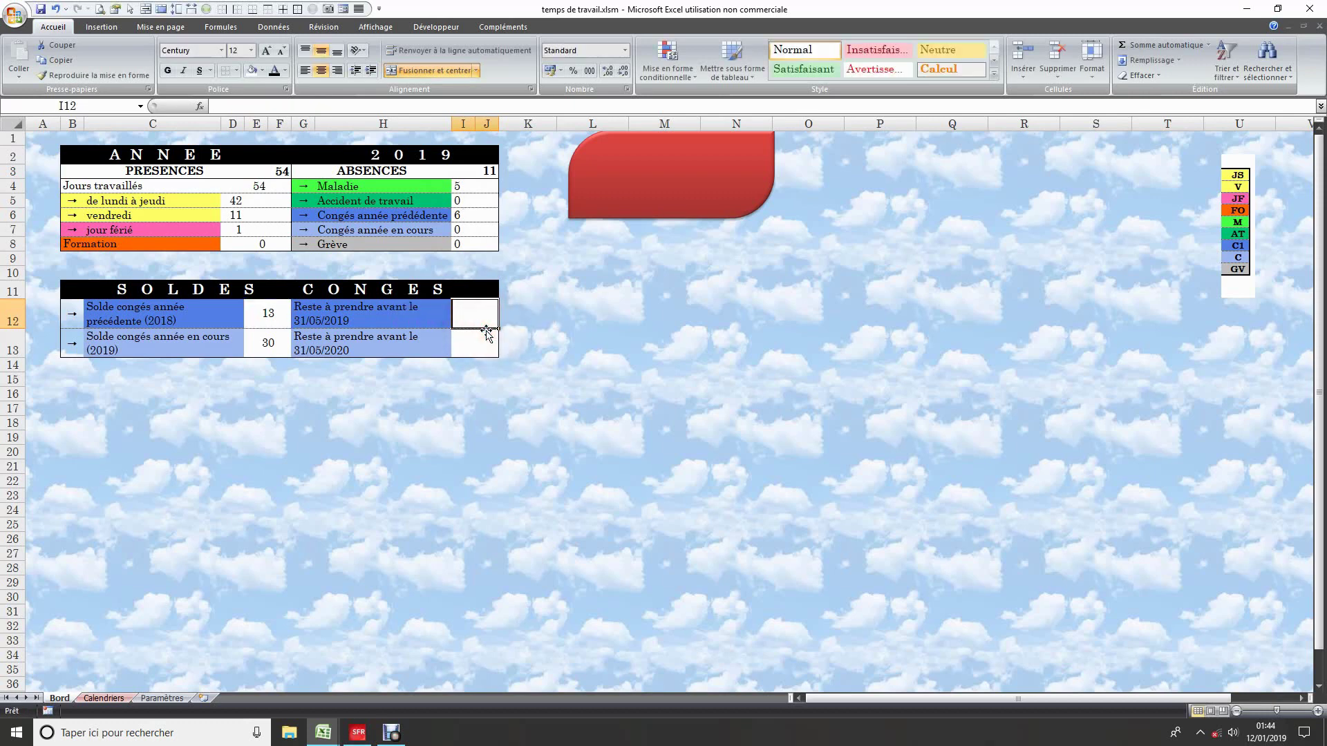
Step: Calculate the remaining previous-year leave to take before 31/05/2019 in cell I12 with the formula =E12-I6
type("+")
key("BackSpace")
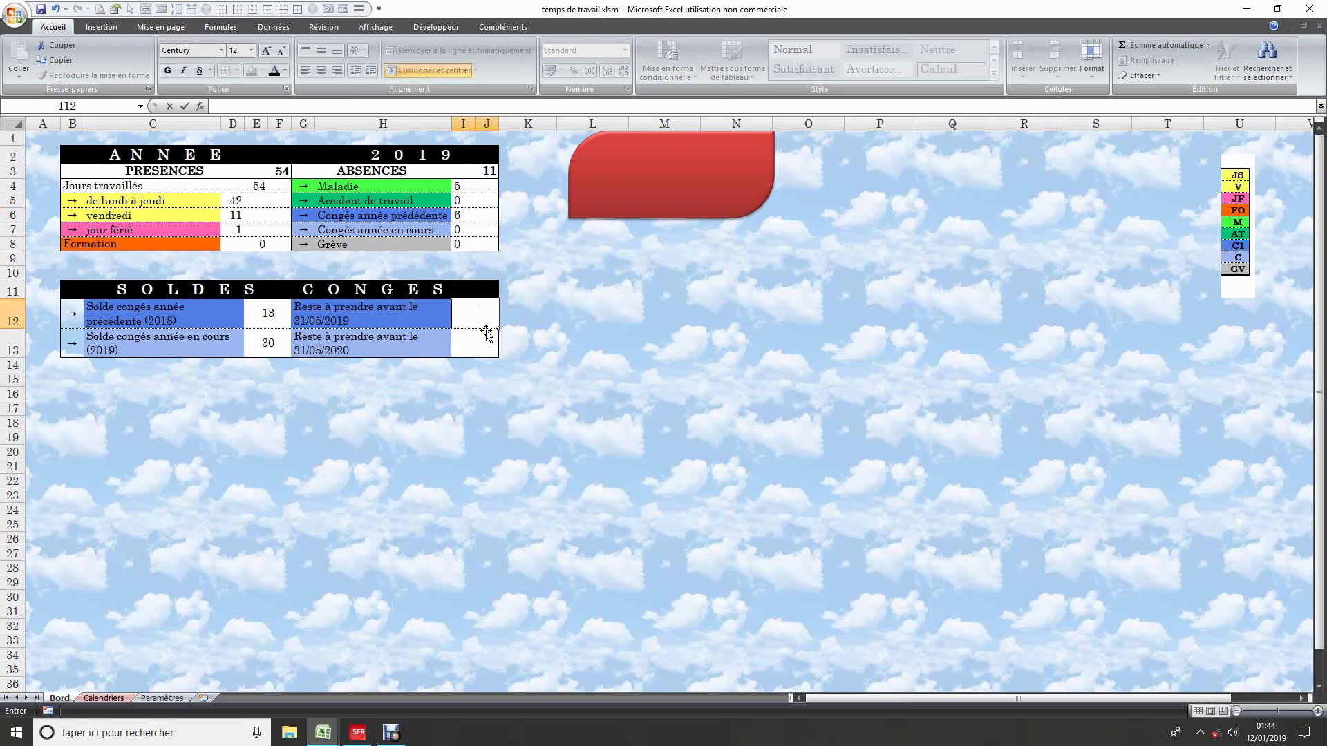
type("=")
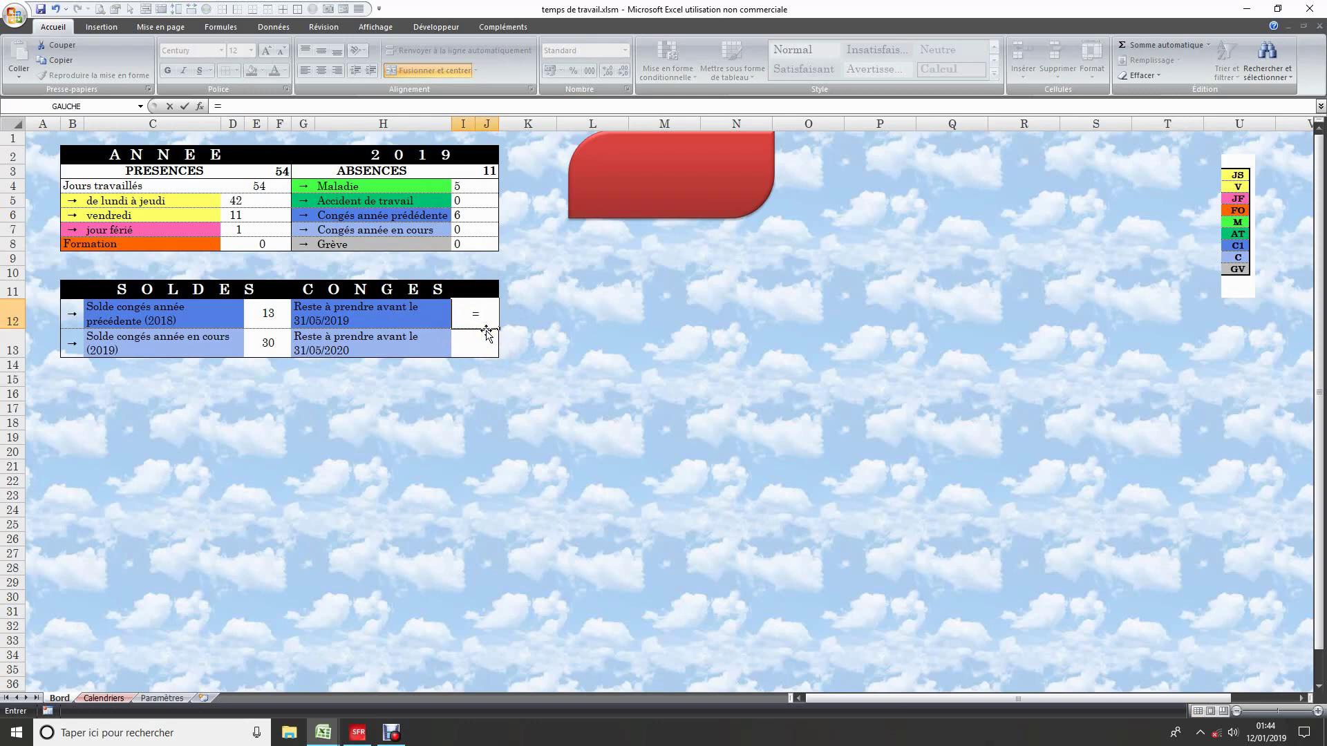
left_click(261, 312)
type("-")
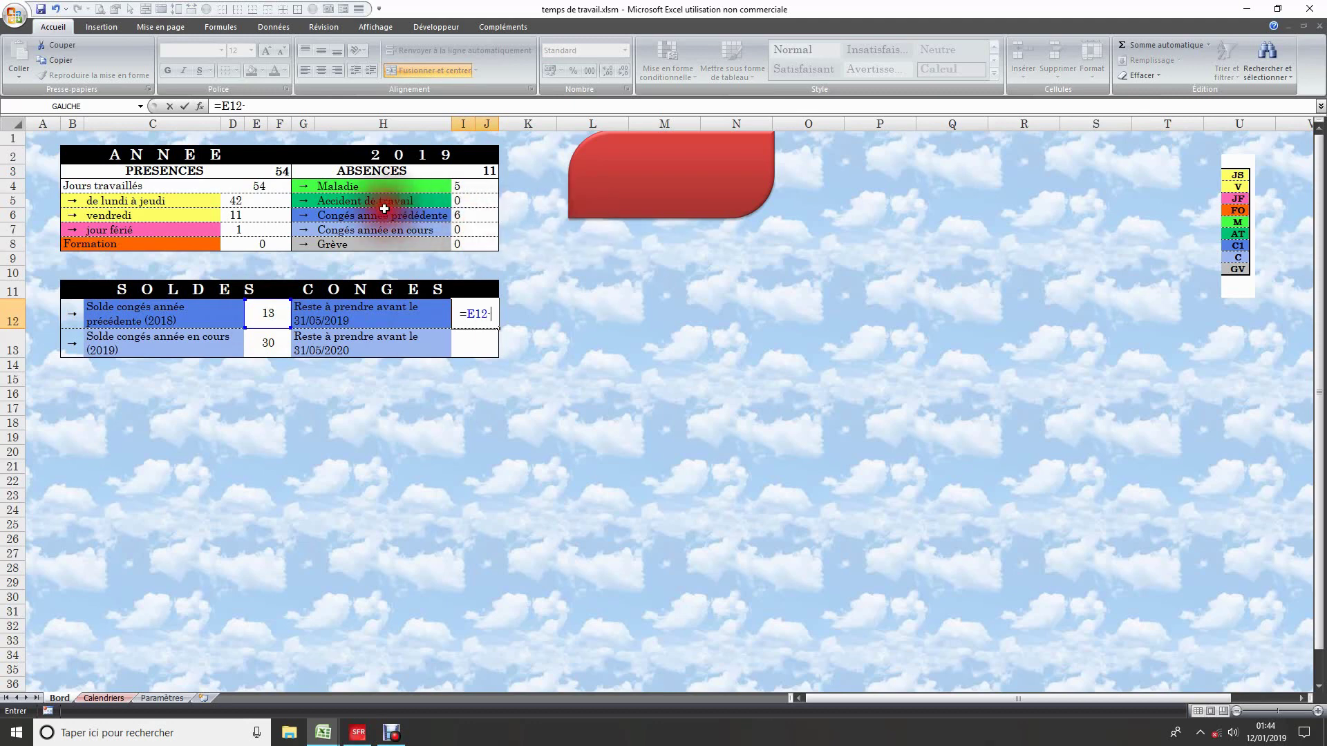
left_click(458, 216)
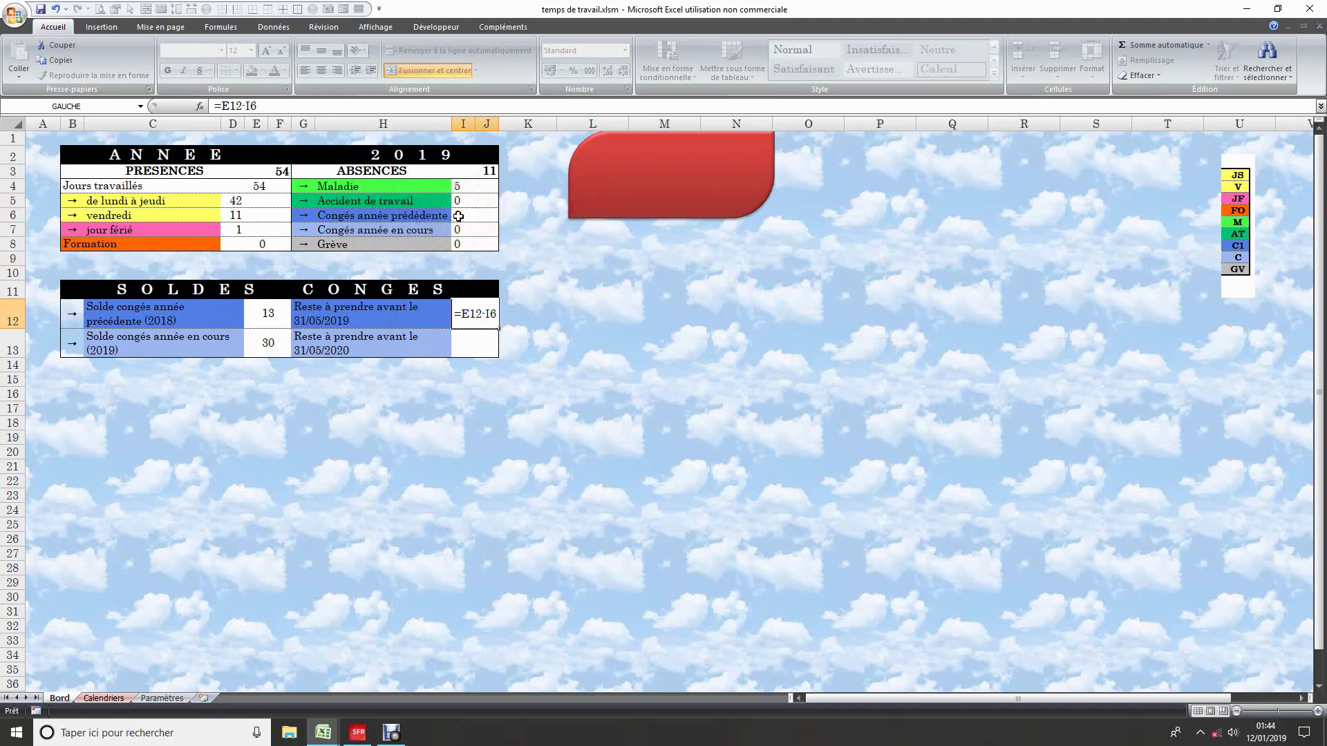
key("Return")
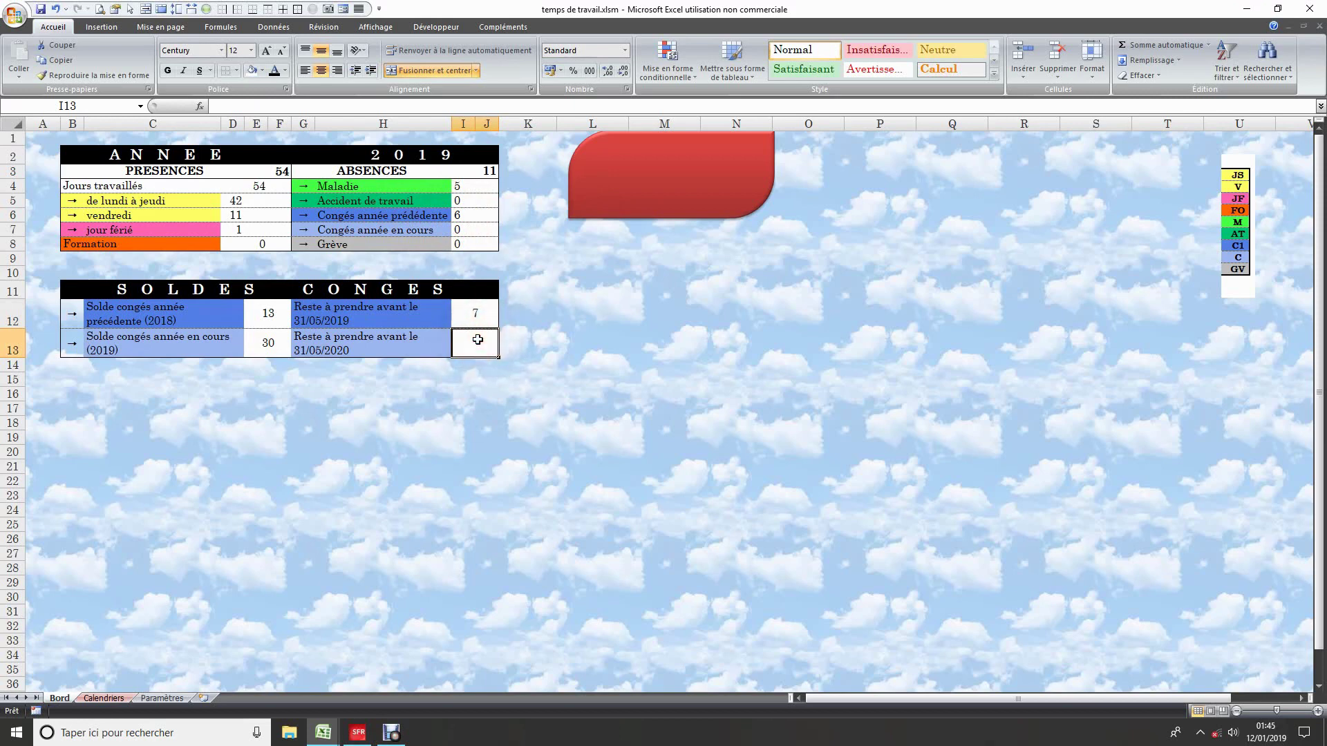
Step: Calculate the remaining current-year leave to take before 31/05/2020 in cell I13 with the formula =E13-I7
type("=")
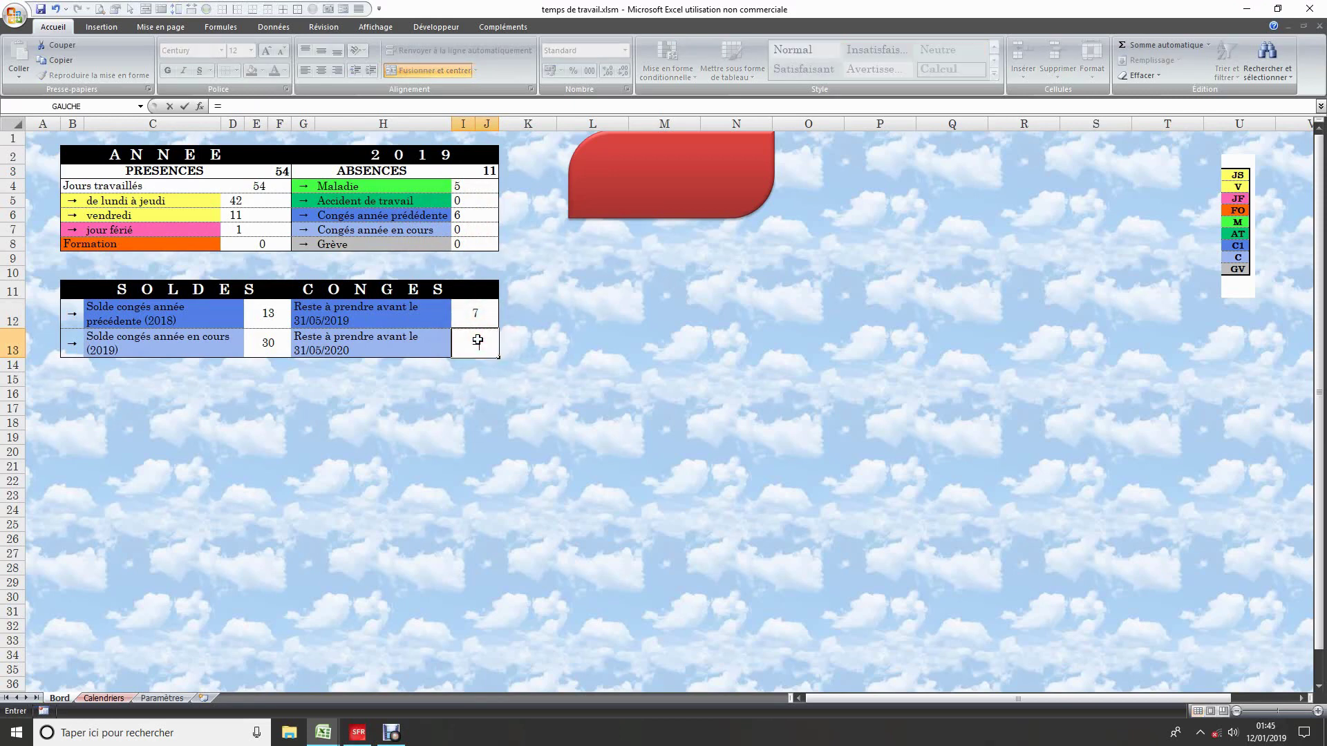
left_click(267, 346)
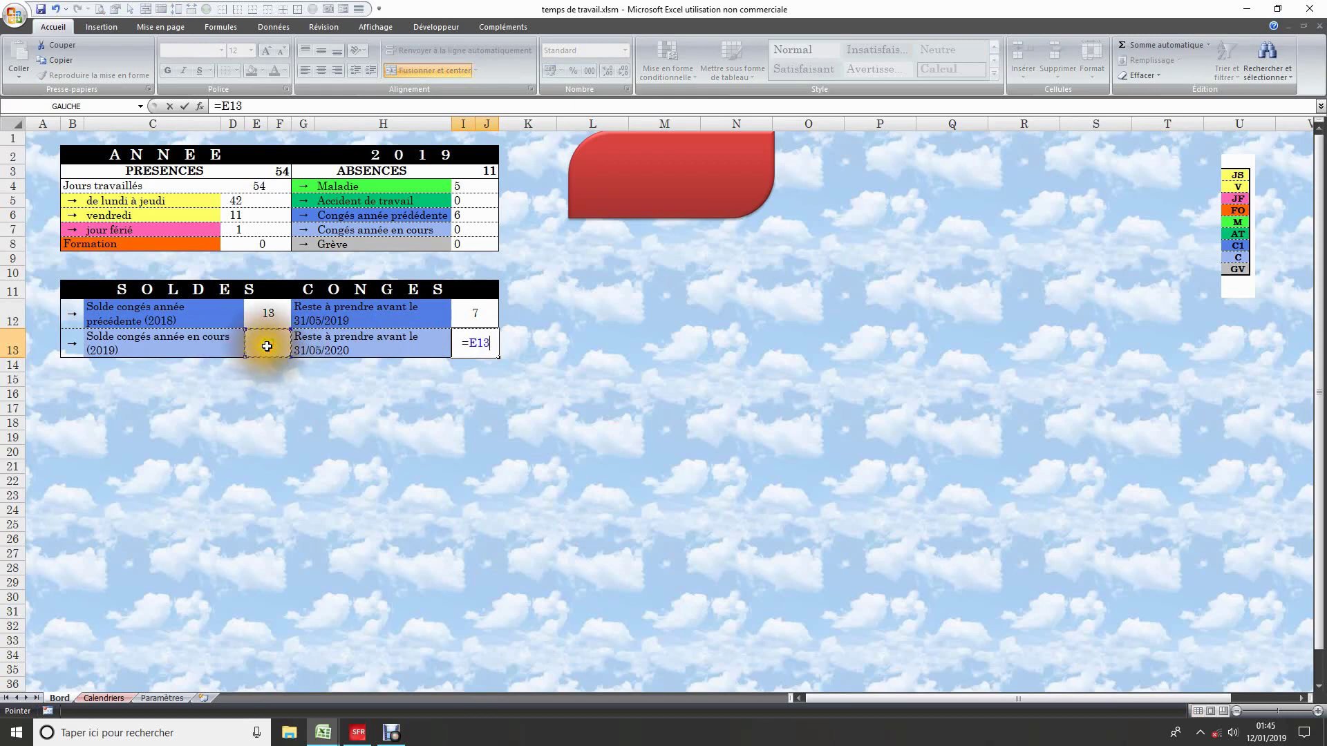
type("-")
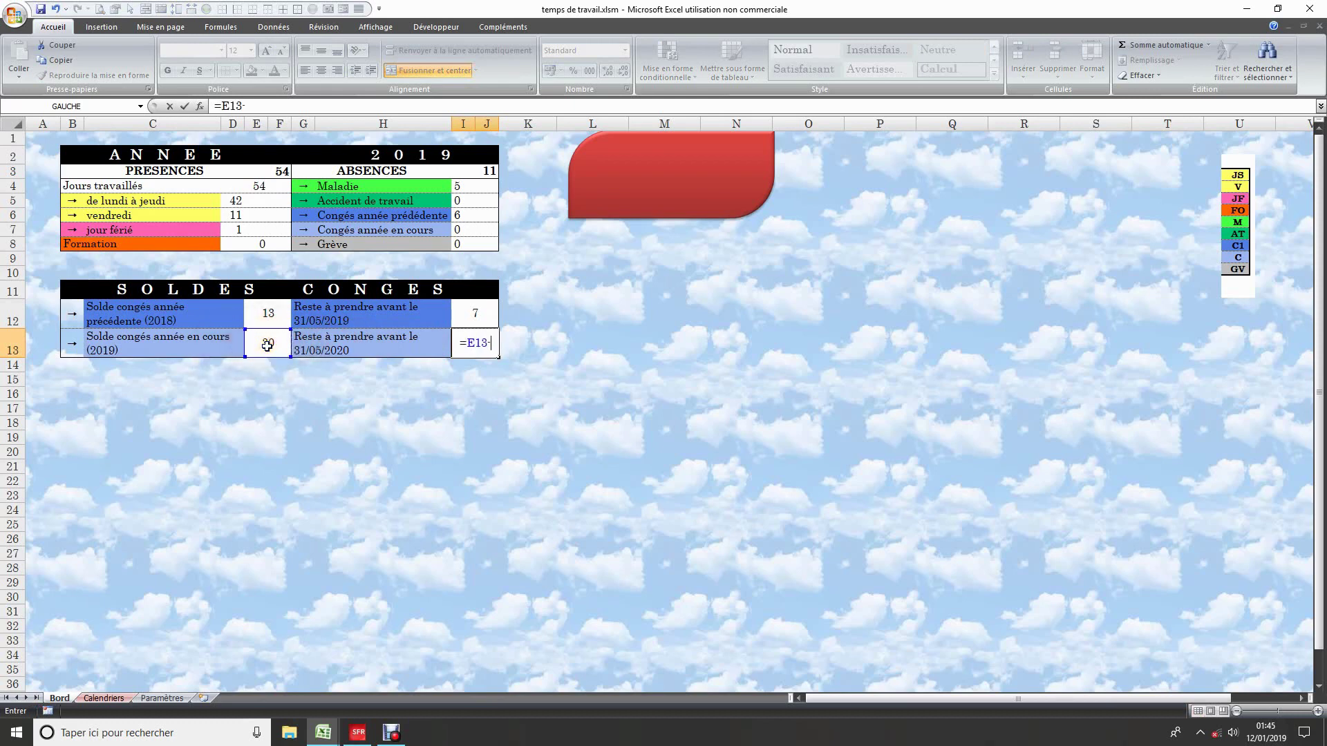
left_click(461, 230)
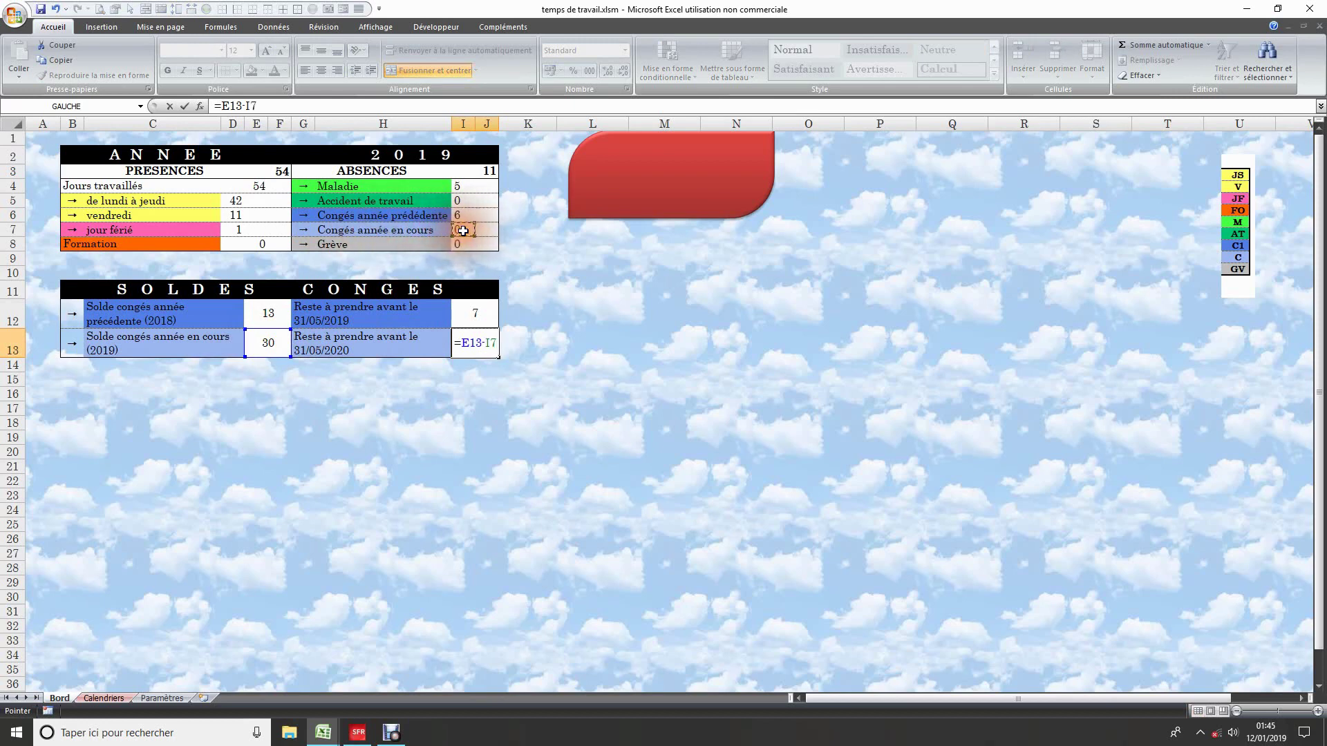
key("Return")
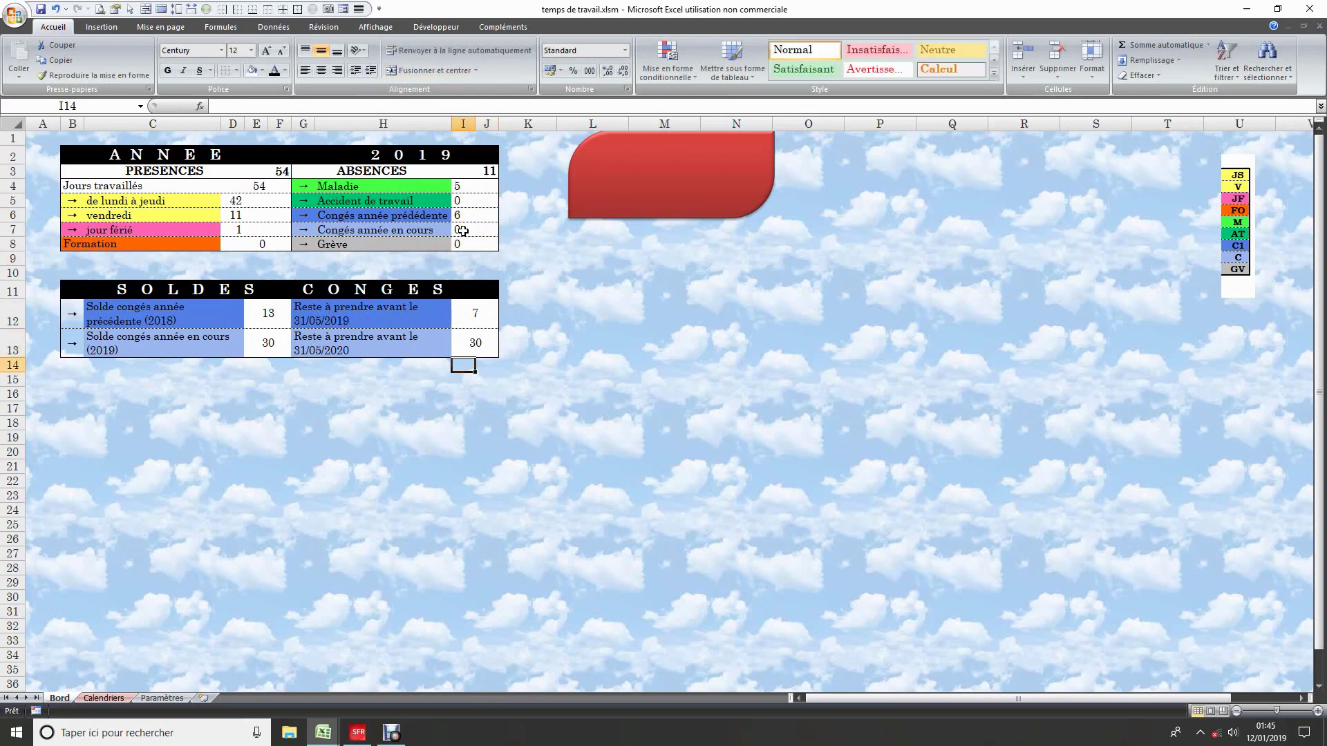
Step: Move the red rounded shape down to about rows 10 to 13 to uncover the dates in M2 and M3
left_click(515, 393)
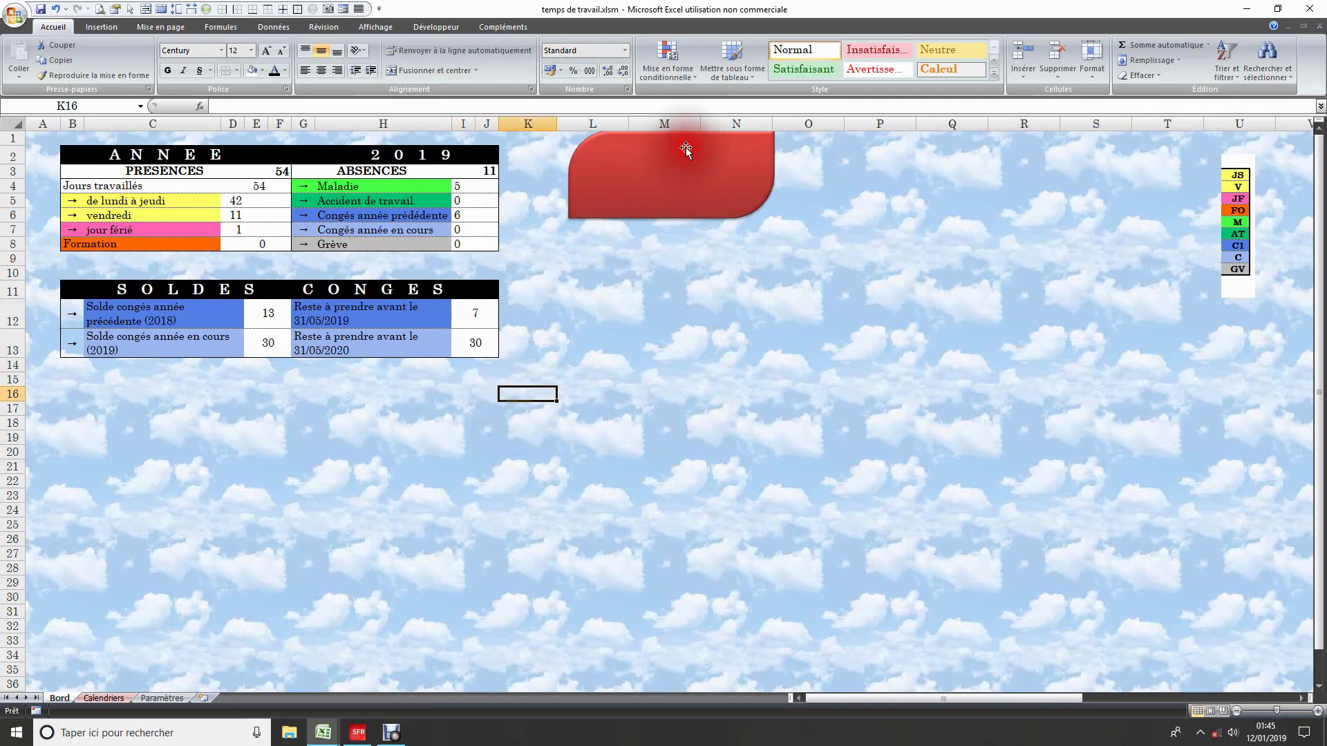
left_click_drag(686, 147, 677, 288)
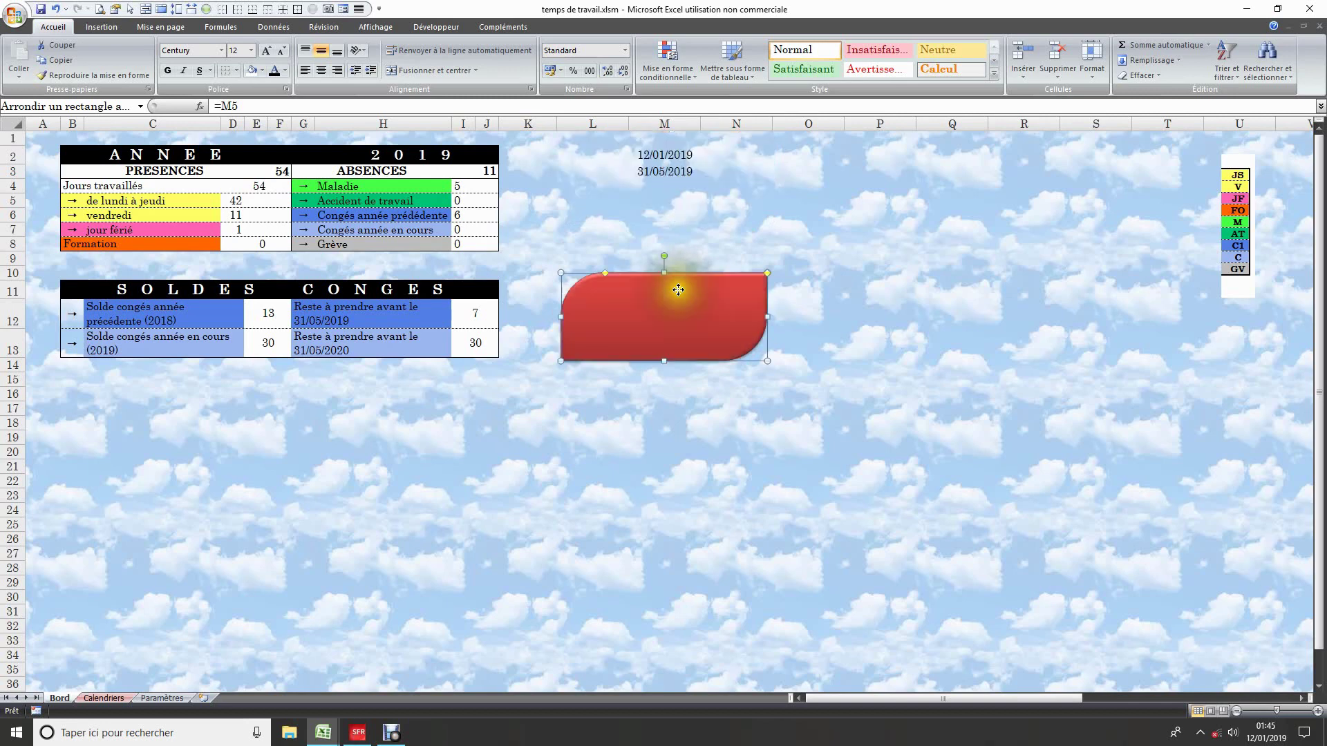
left_click(874, 327)
Step: Look over the Calendriers sheet and examine the contents of cells M2 and M3 on the Bord sheet
left_click(102, 698)
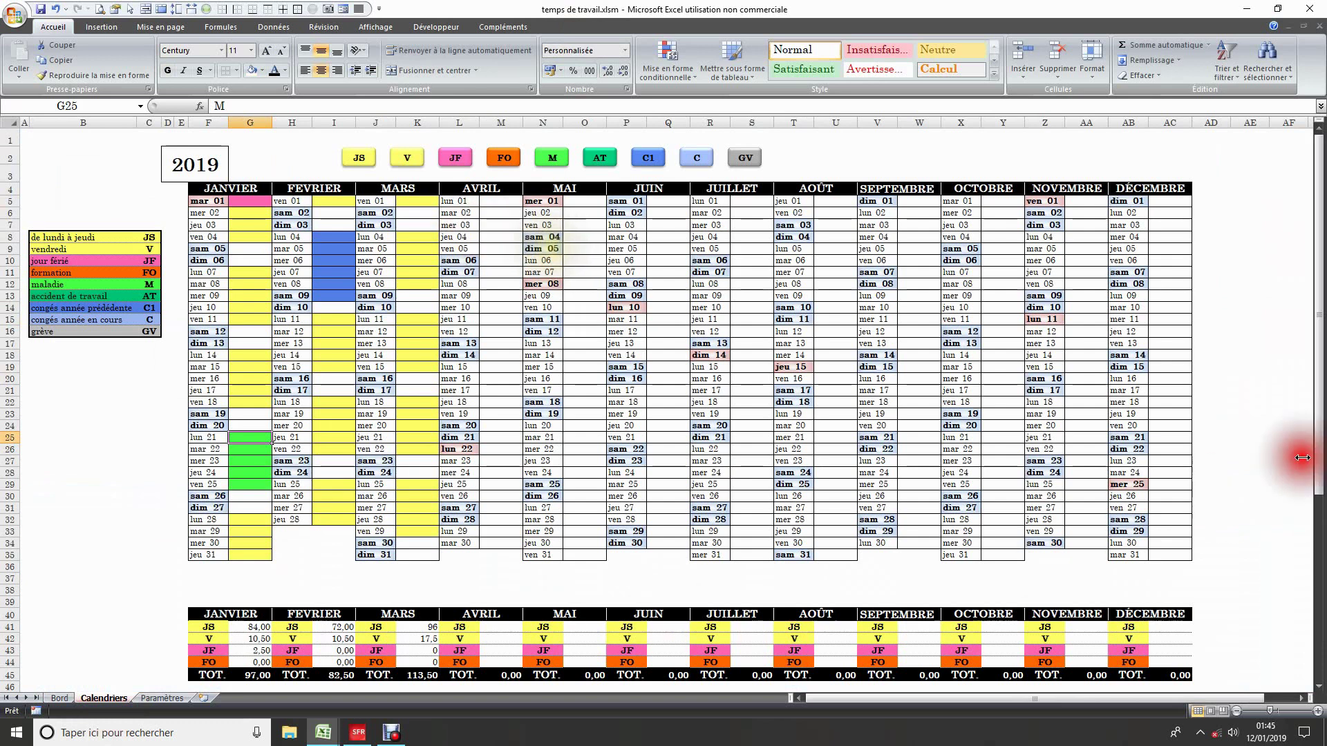
left_click(60, 699)
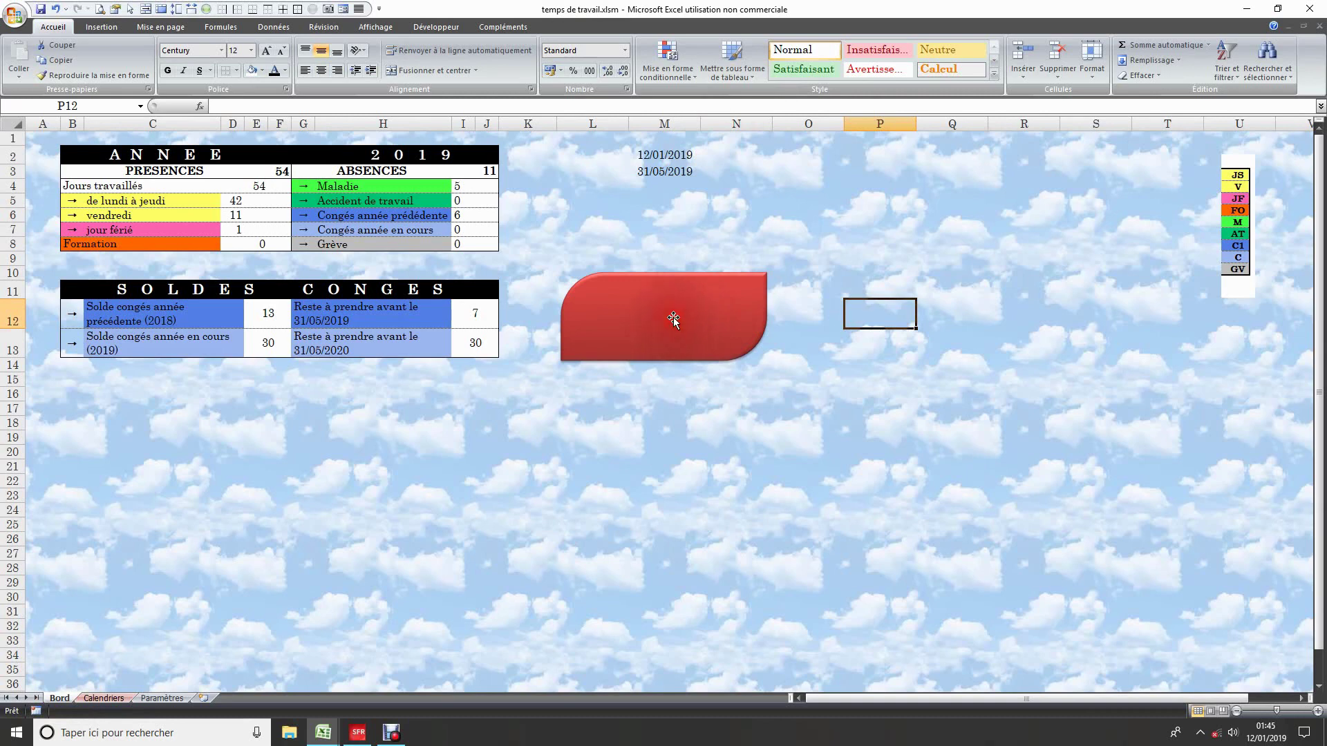
left_click(676, 154)
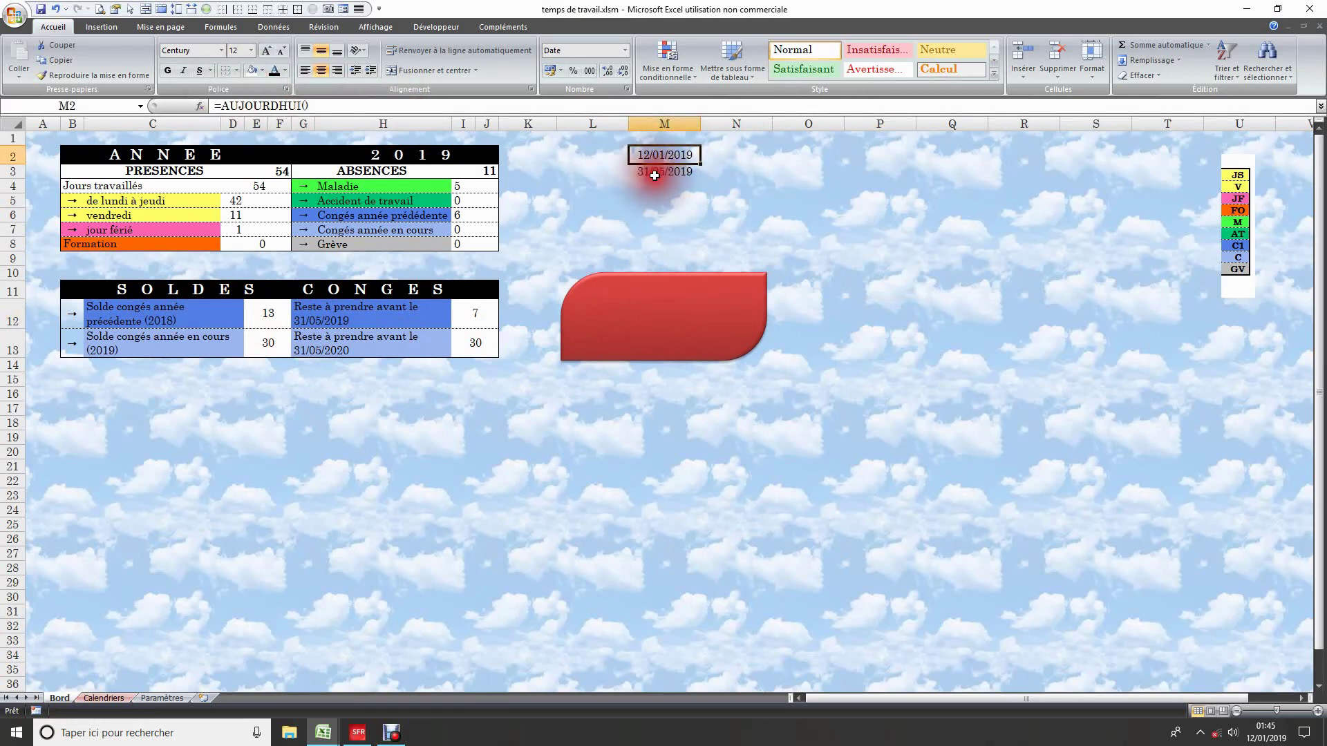
left_click(674, 173)
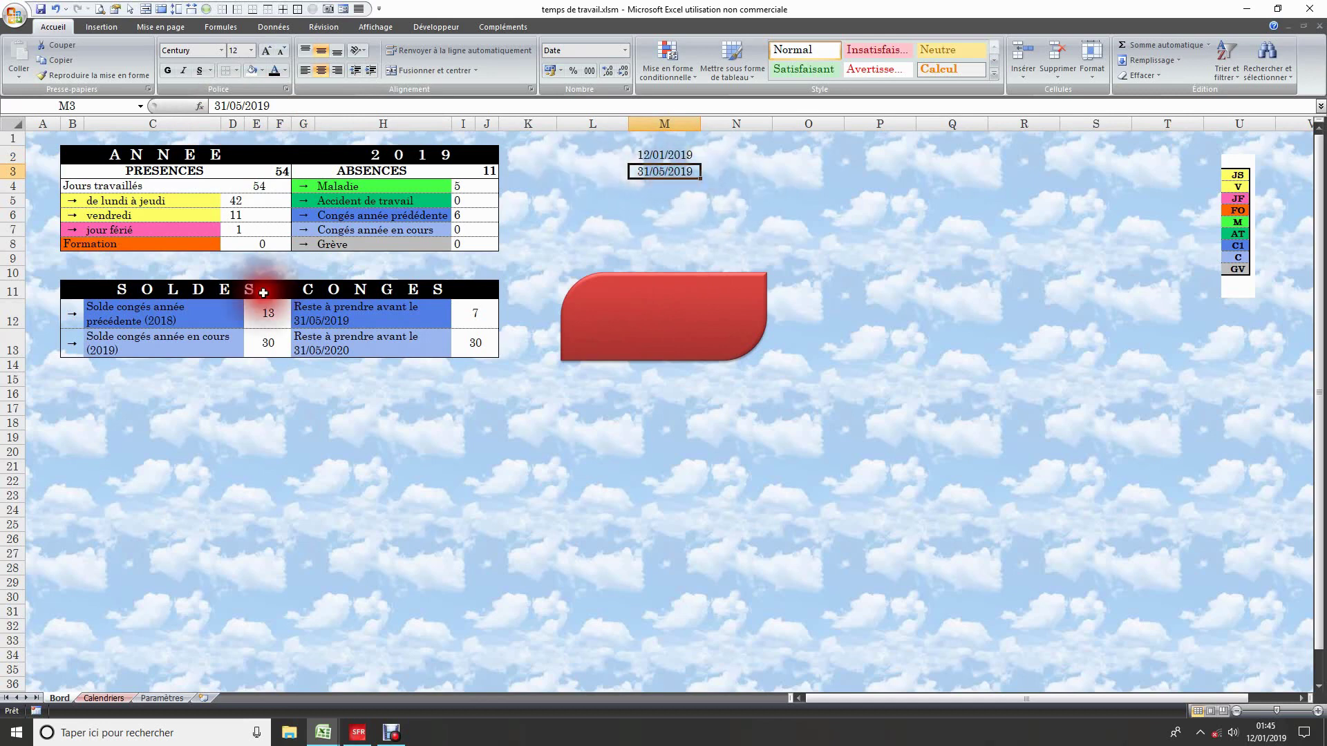
Step: Enter the formula =datedi(M2;M3;"d") in cell M4 to count the days between the two dates
left_click(686, 191)
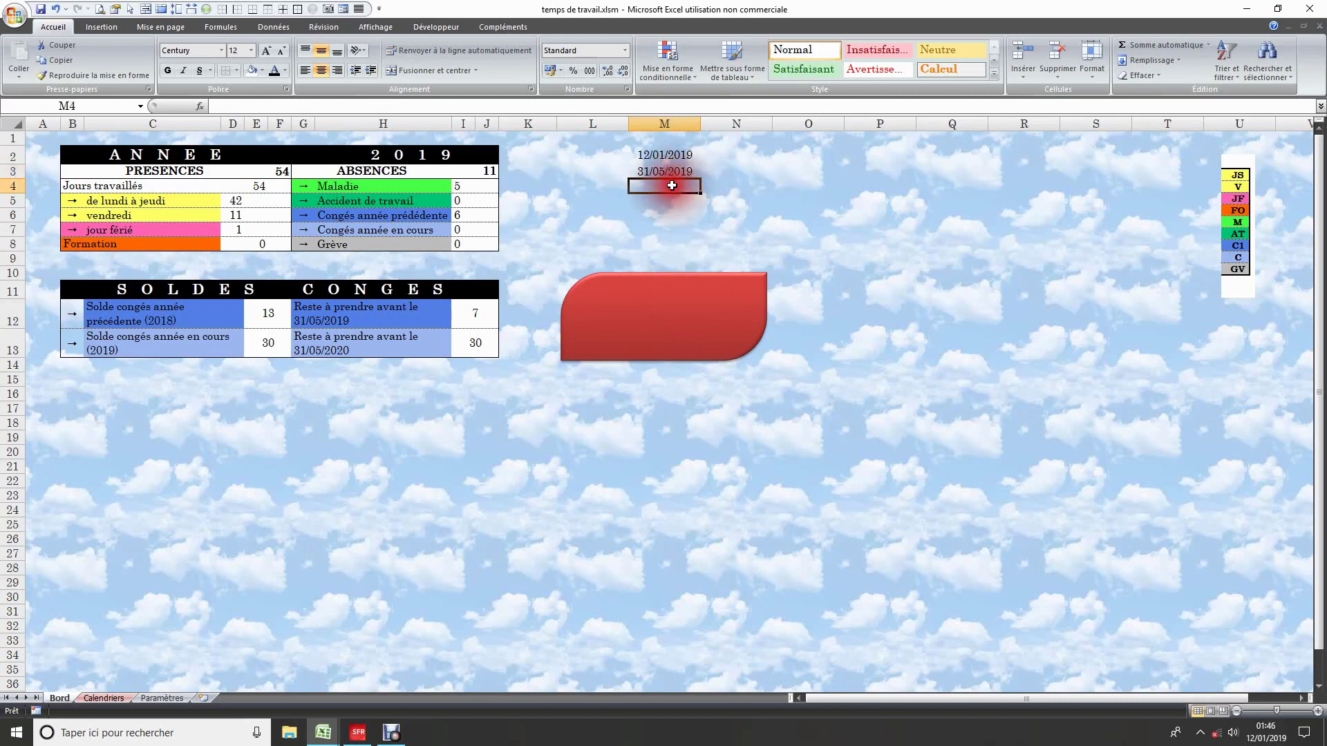
type("=")
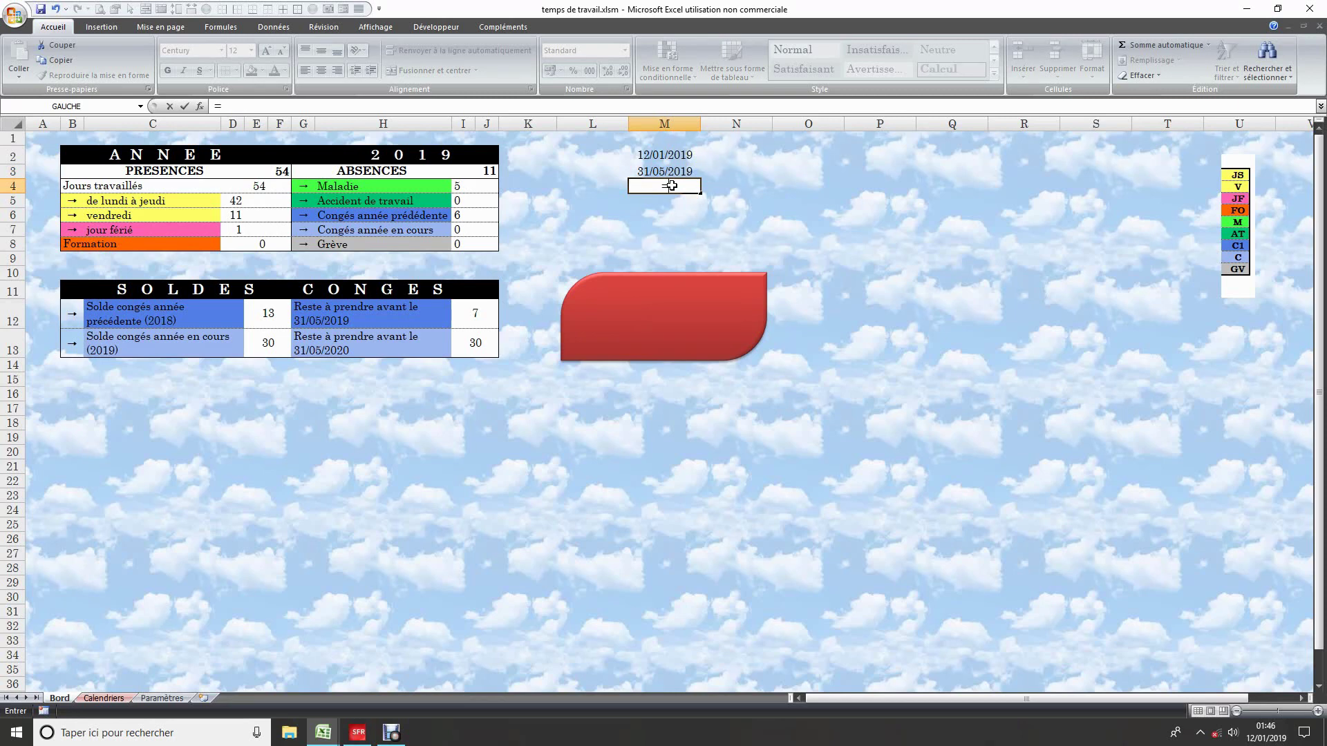
type("d")
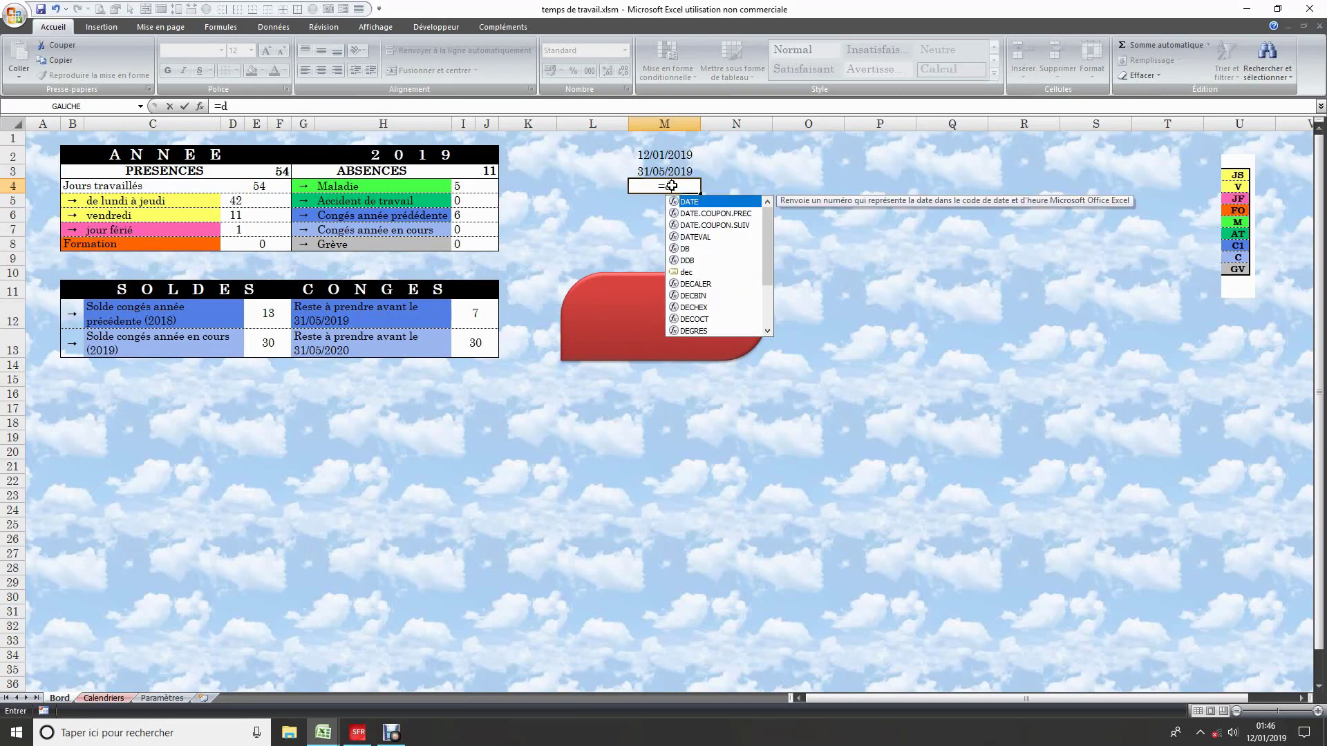
type("atedi")
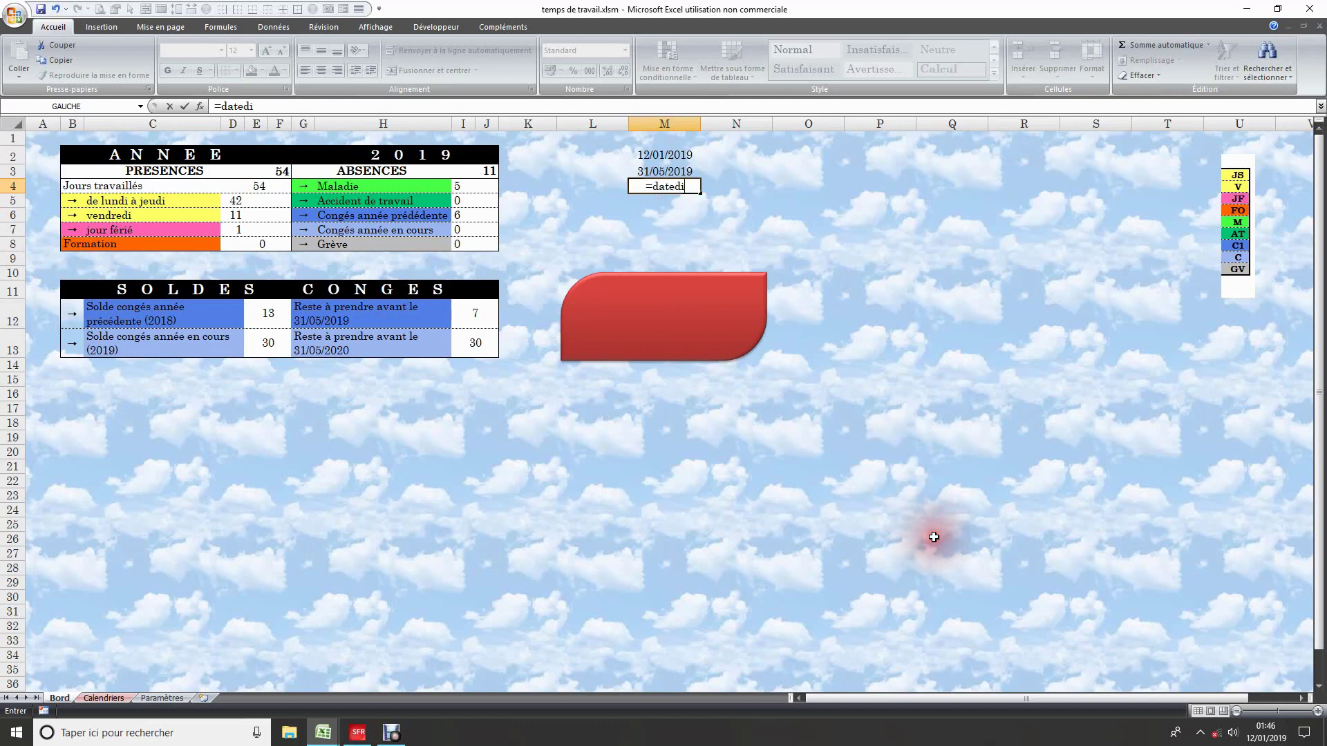
type("5")
key("BackSpace")
type("(")
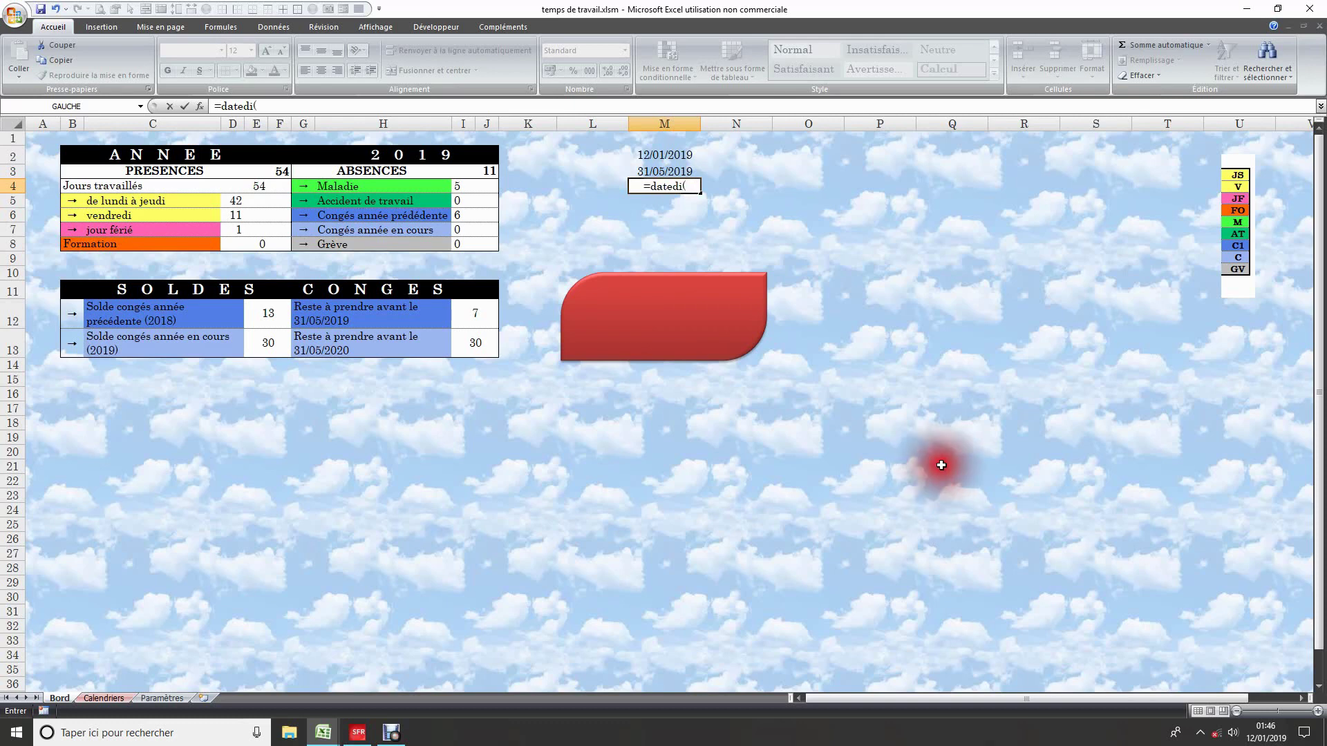
left_click(664, 163)
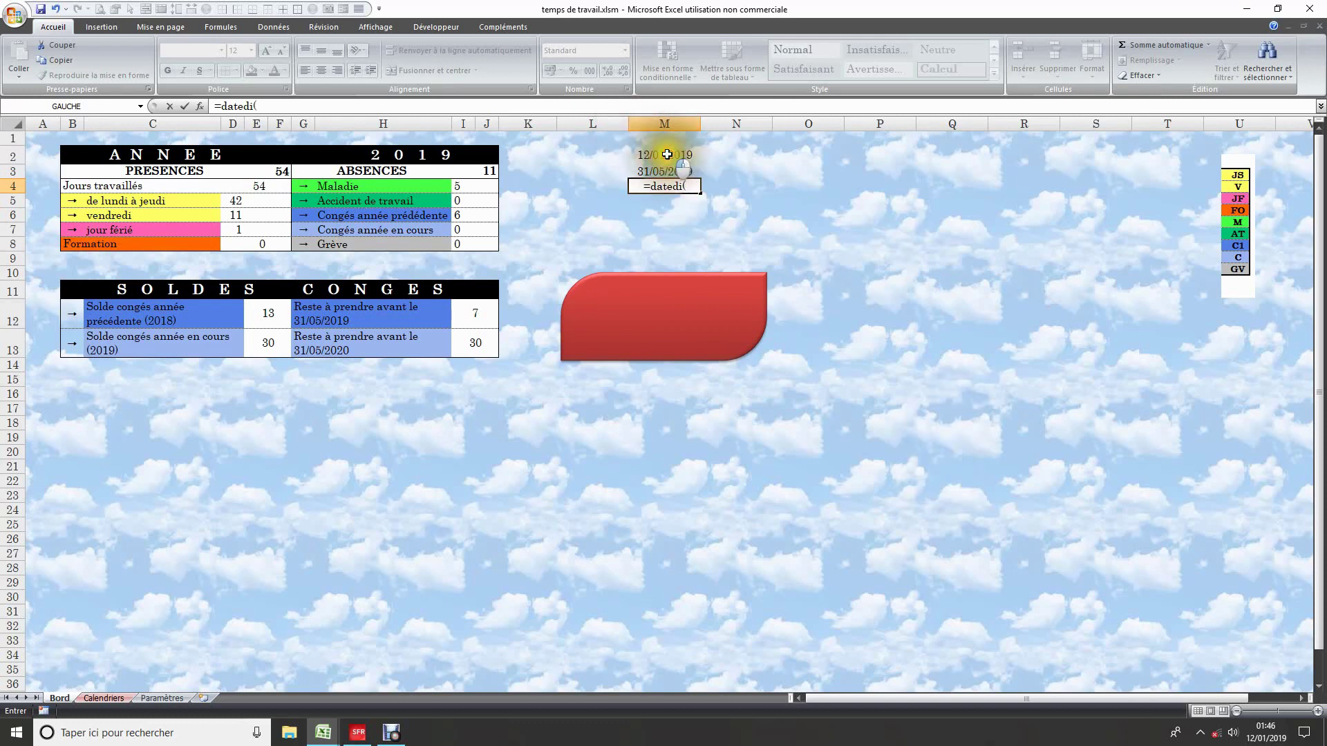
type(";")
left_click(661, 171)
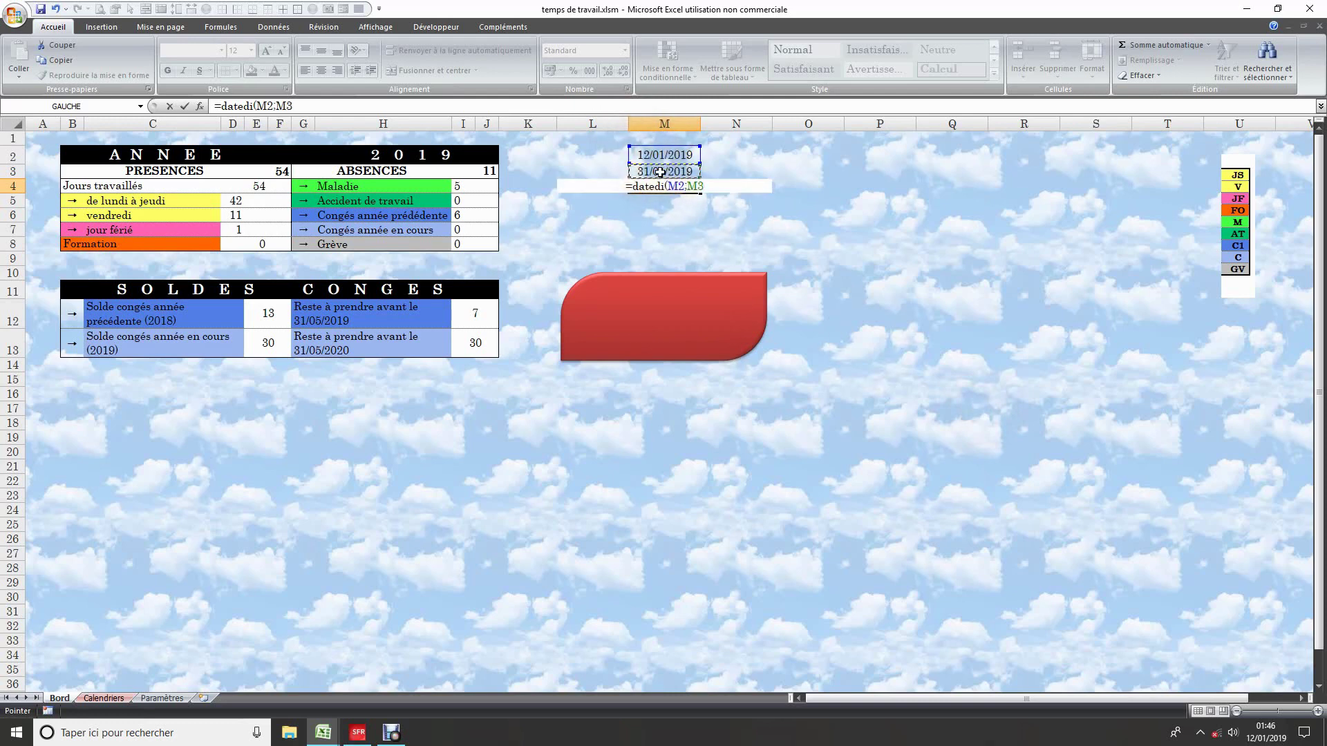
type(";\"d\")")
key("Return")
Step: Correct the function name in cell M4 so the formula reads =DATEDIF(M2;M3;"d")
left_click(674, 187)
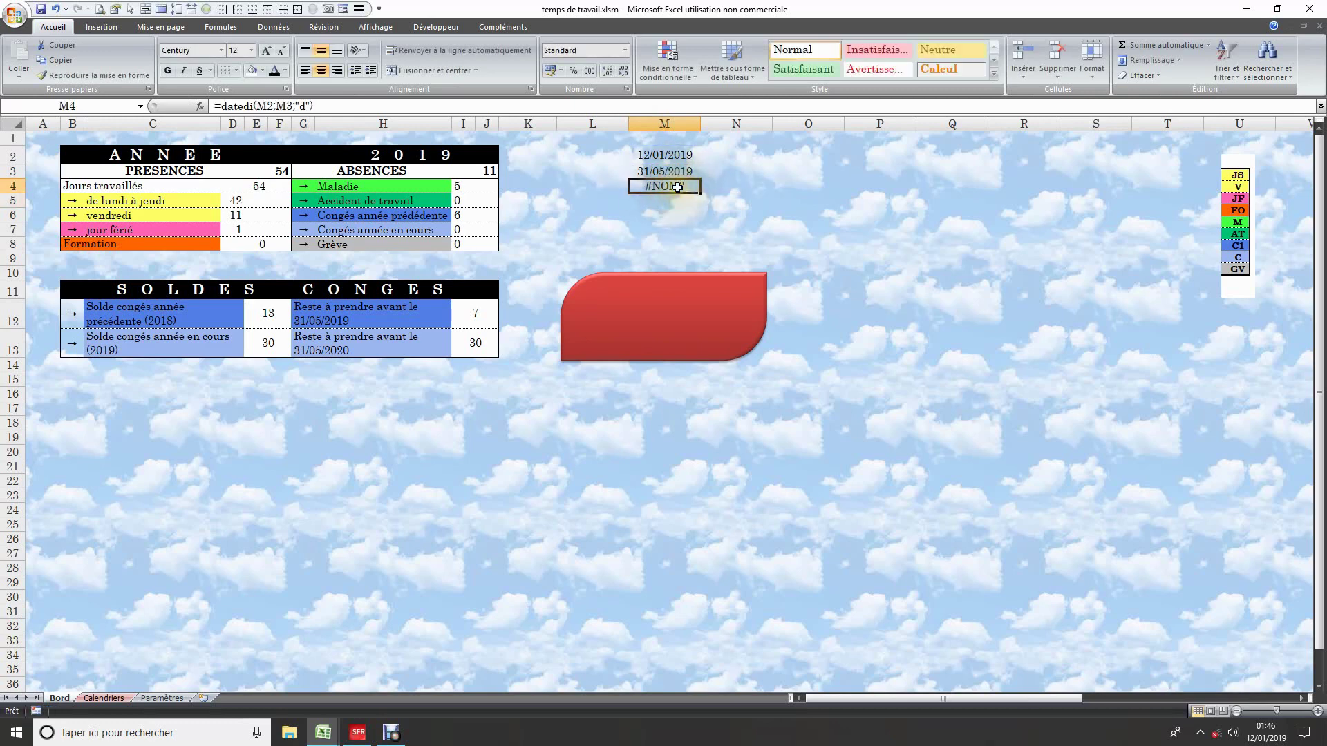
left_click(664, 188)
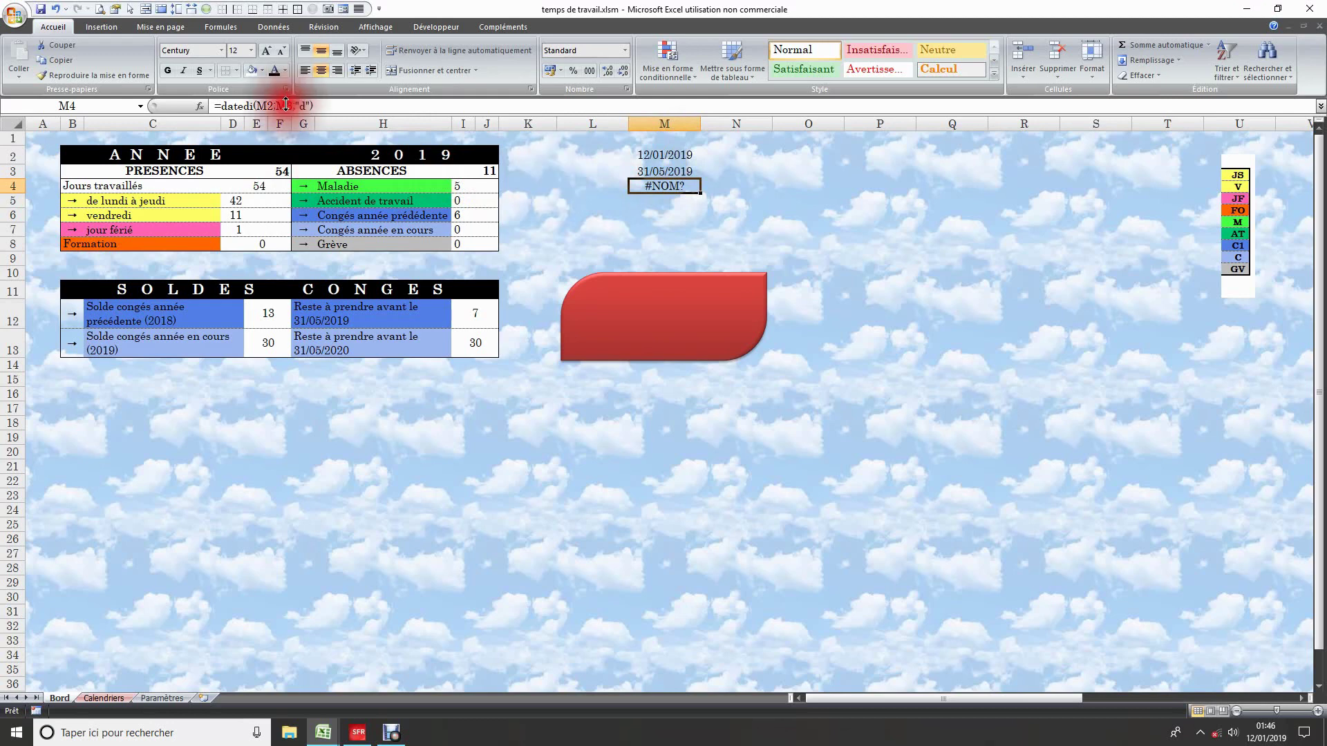
left_click(253, 107)
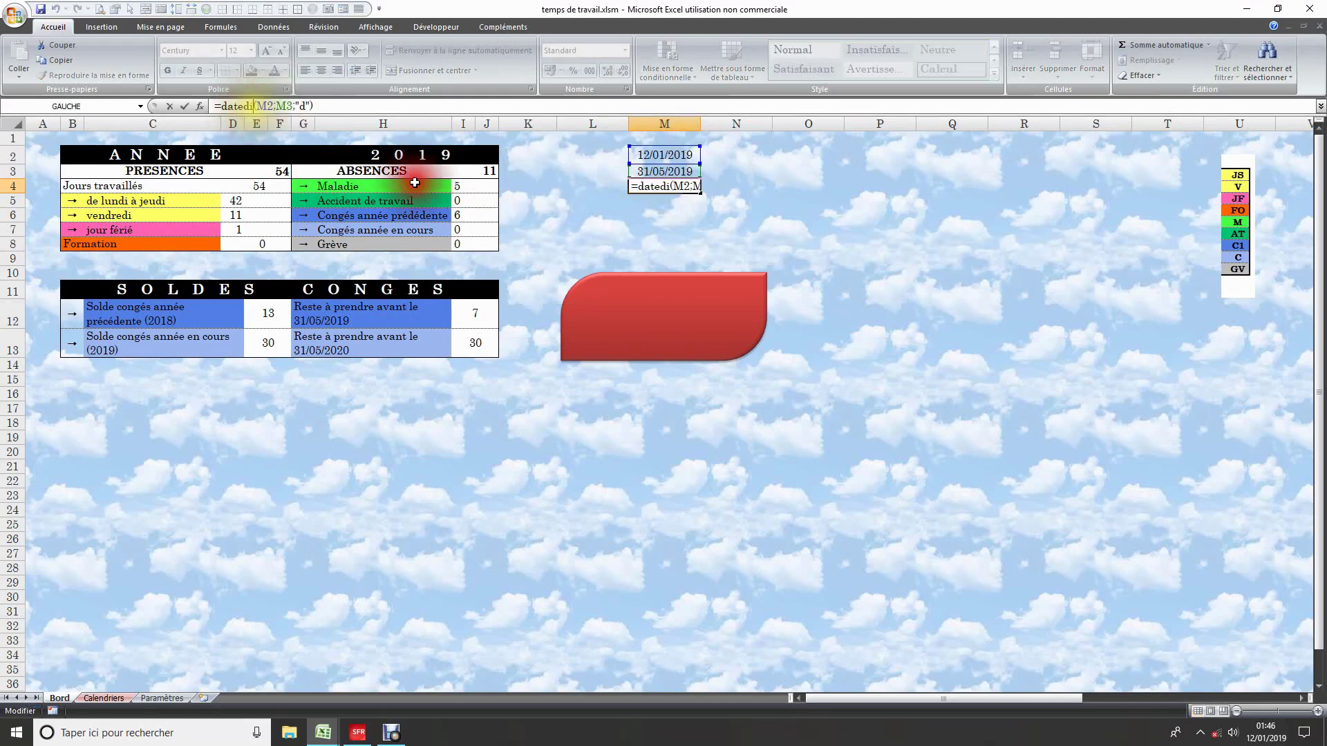
type("f")
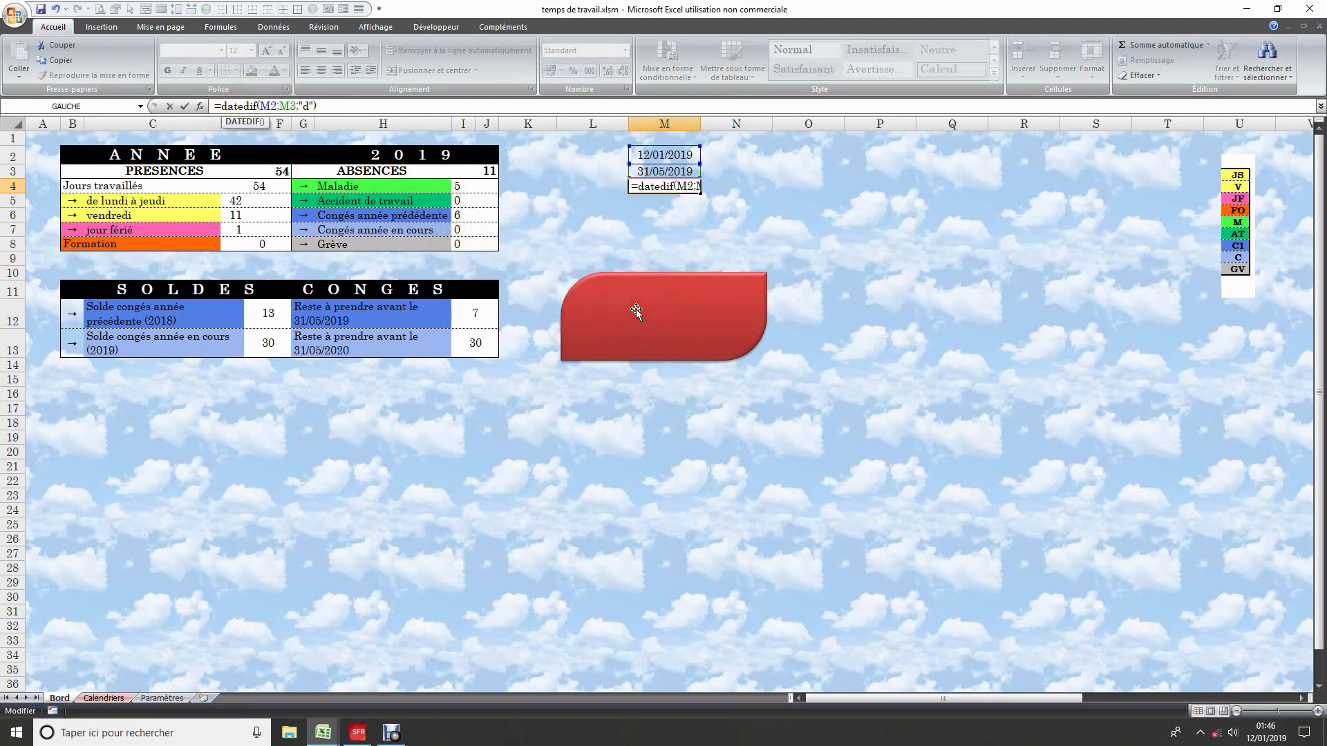
key("Return")
left_click(674, 190)
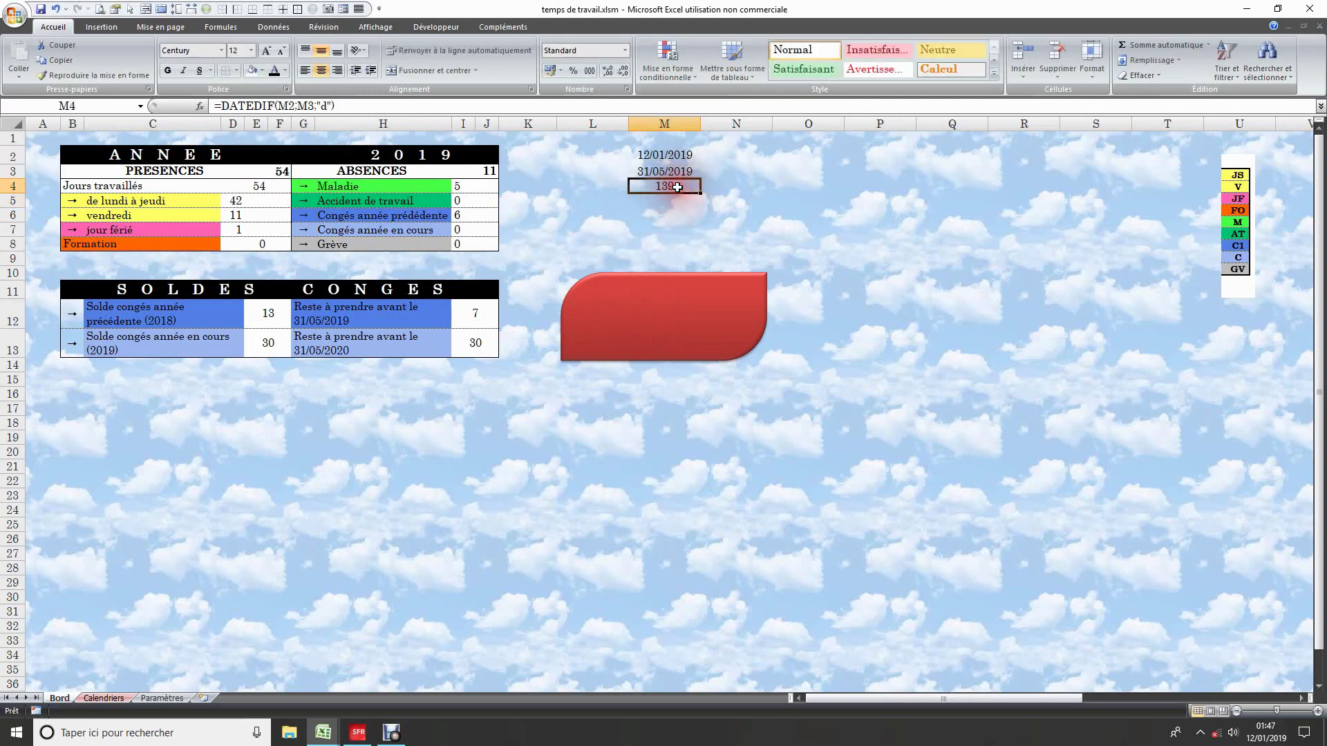
Step: Replace the current-date formula in cell M2 with the date 01/07/2019 to test the day count
left_click(674, 150)
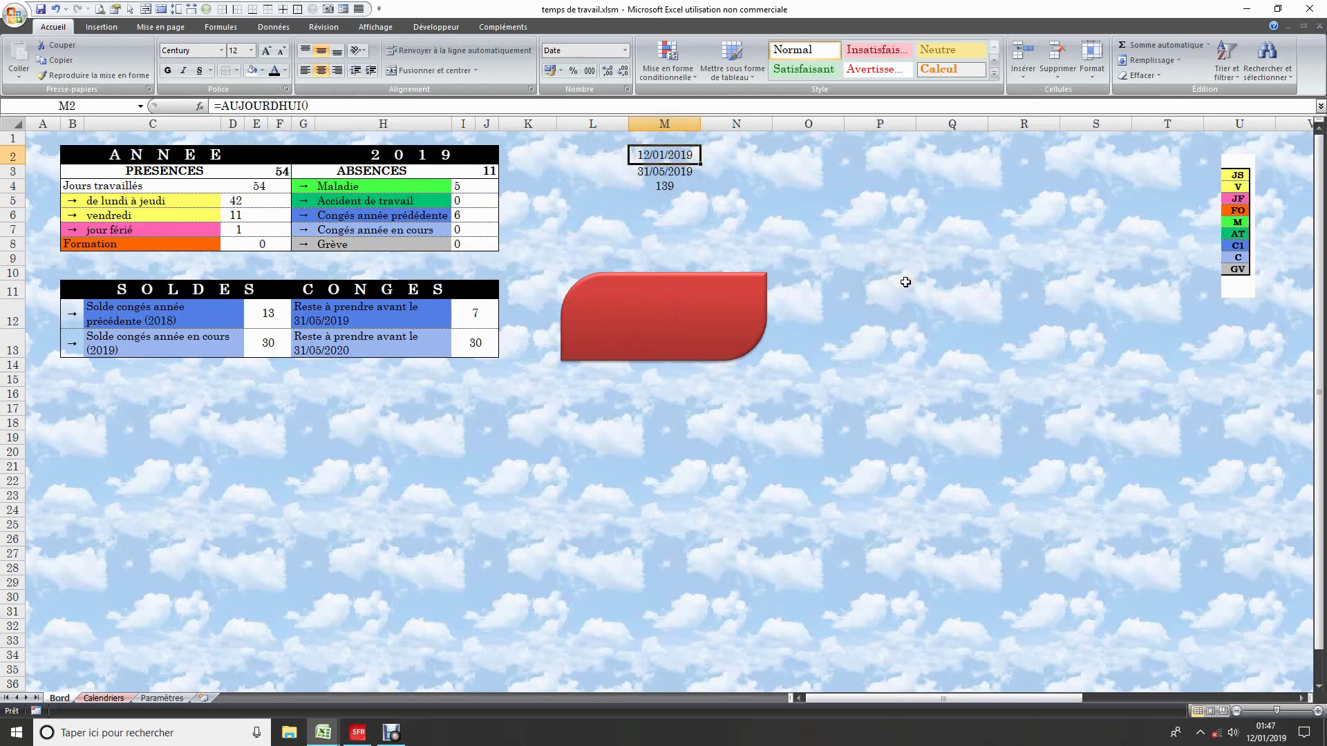
type("01/")
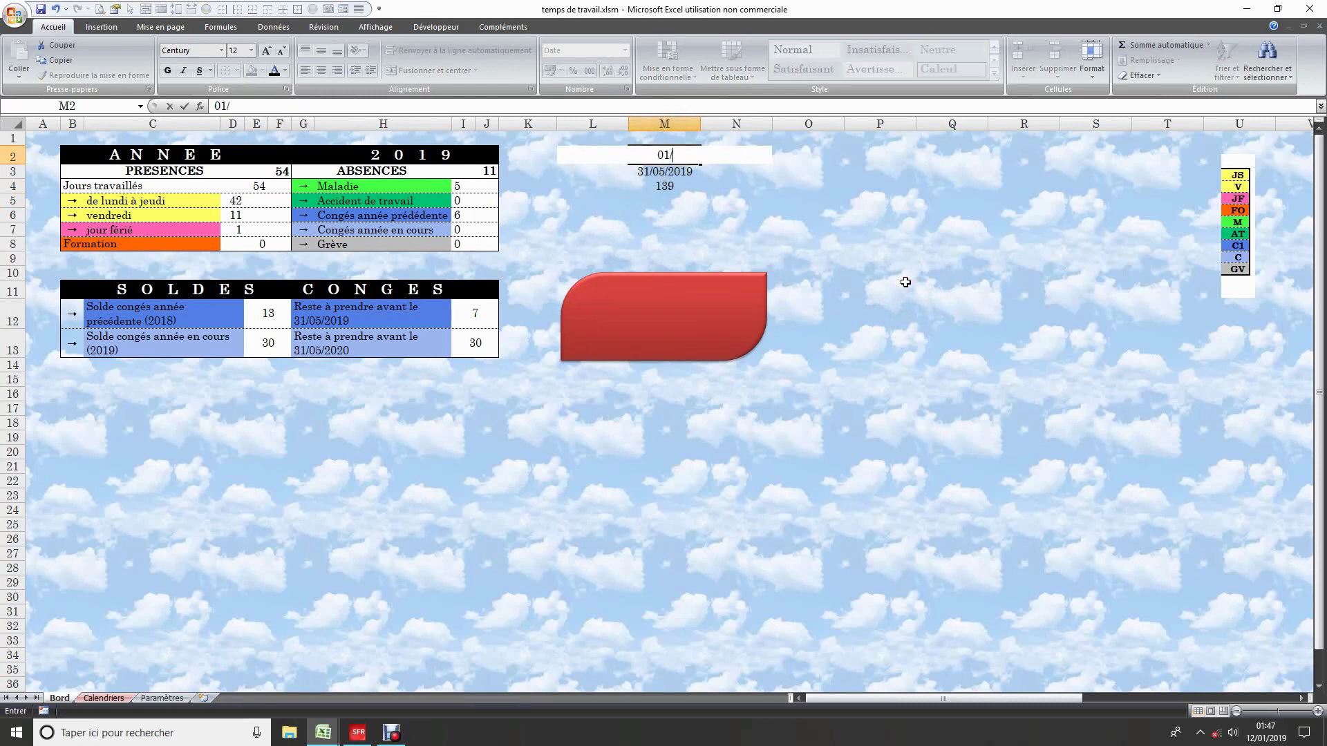
type("06")
key("BackSpace")
type("7")
key("Return")
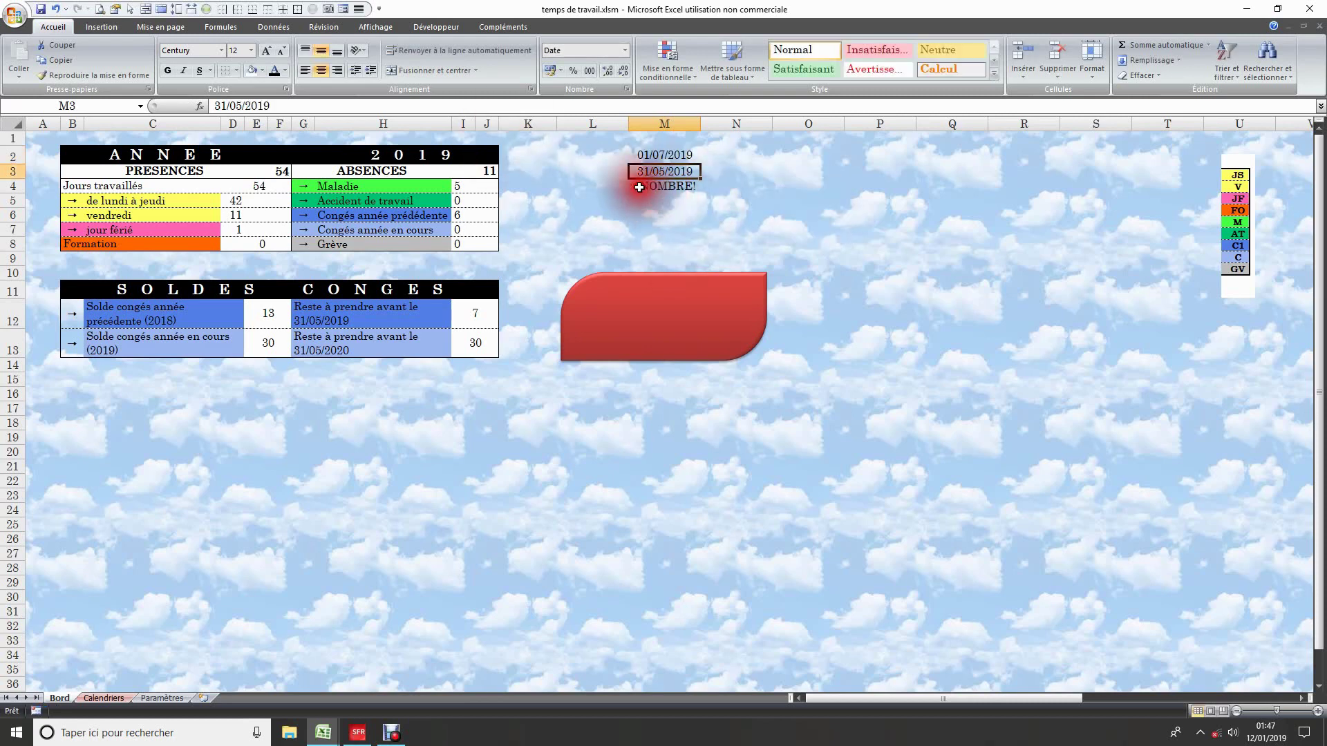
Step: Wrap the day-count formula in cell M4 with error handling so it reads =SIERREUR(DATEDIF(M2;M3;"d");"")
left_click(673, 155)
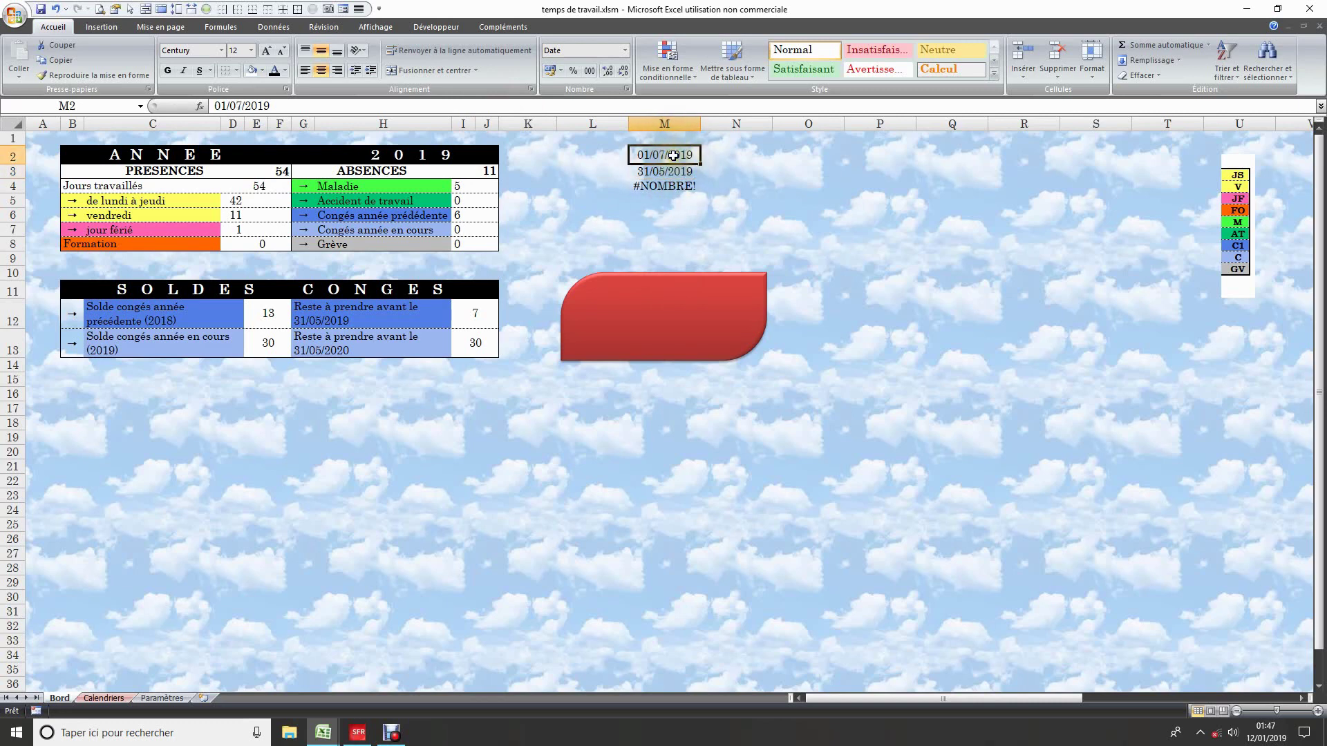
left_click(673, 189)
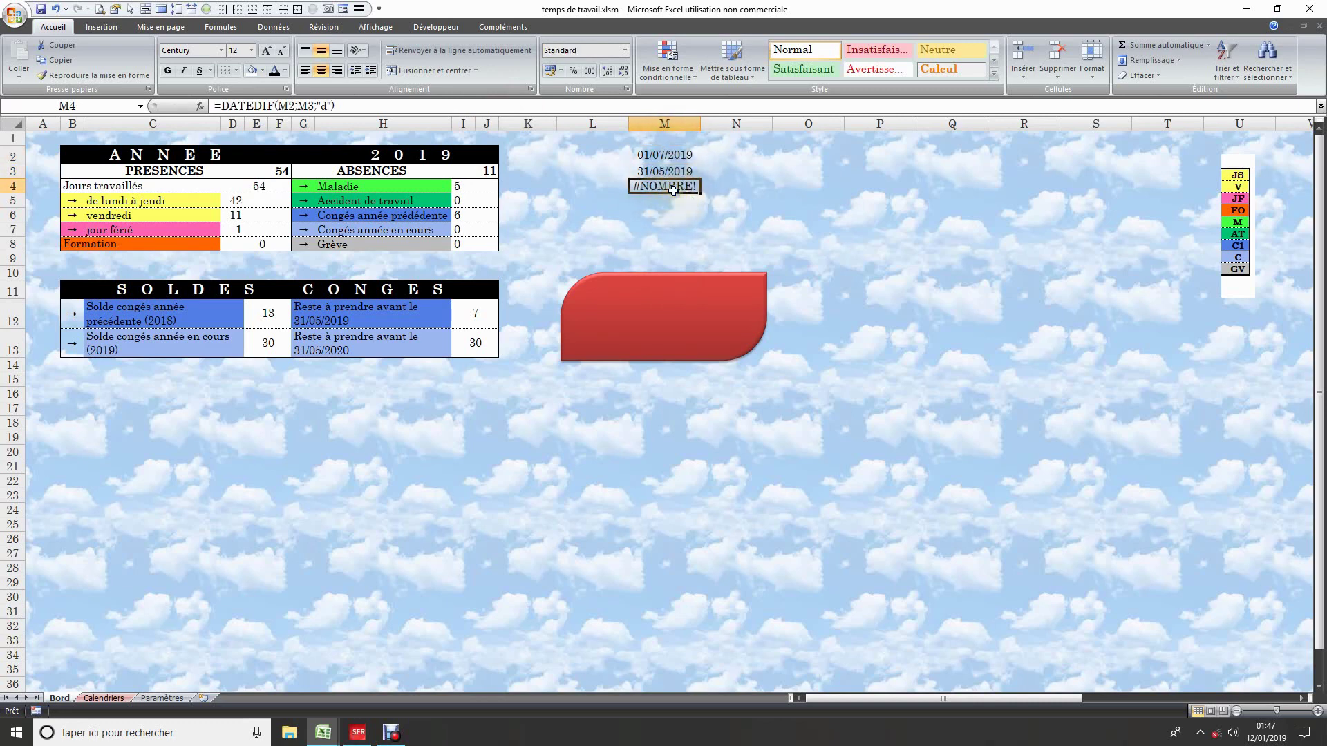
left_click(228, 108)
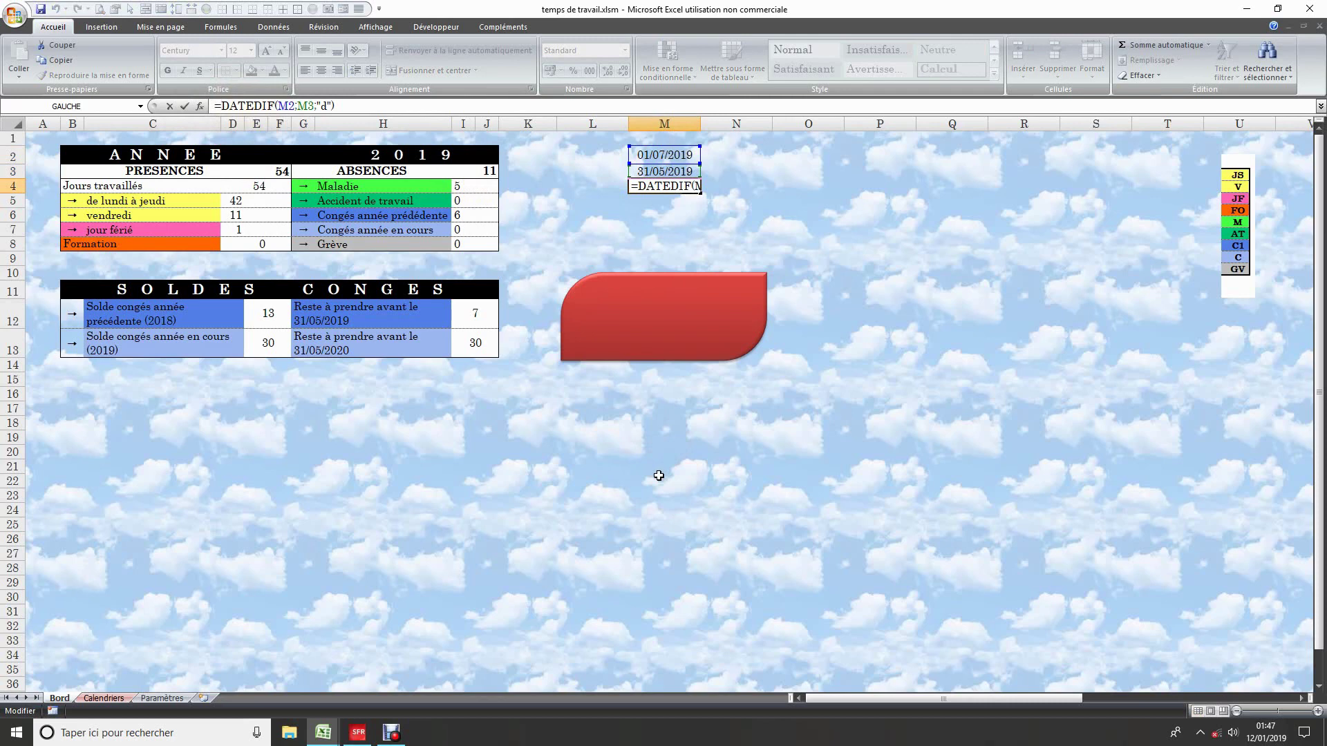
type("si")
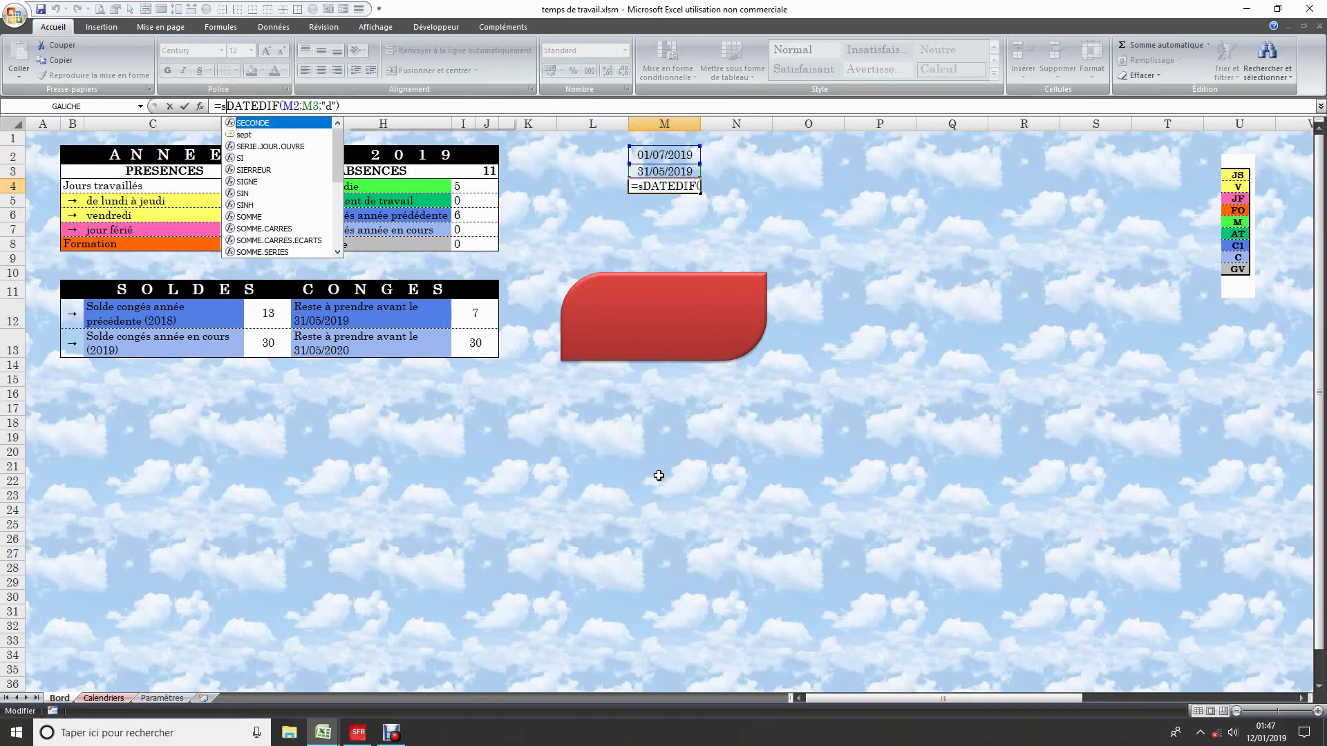
type("e")
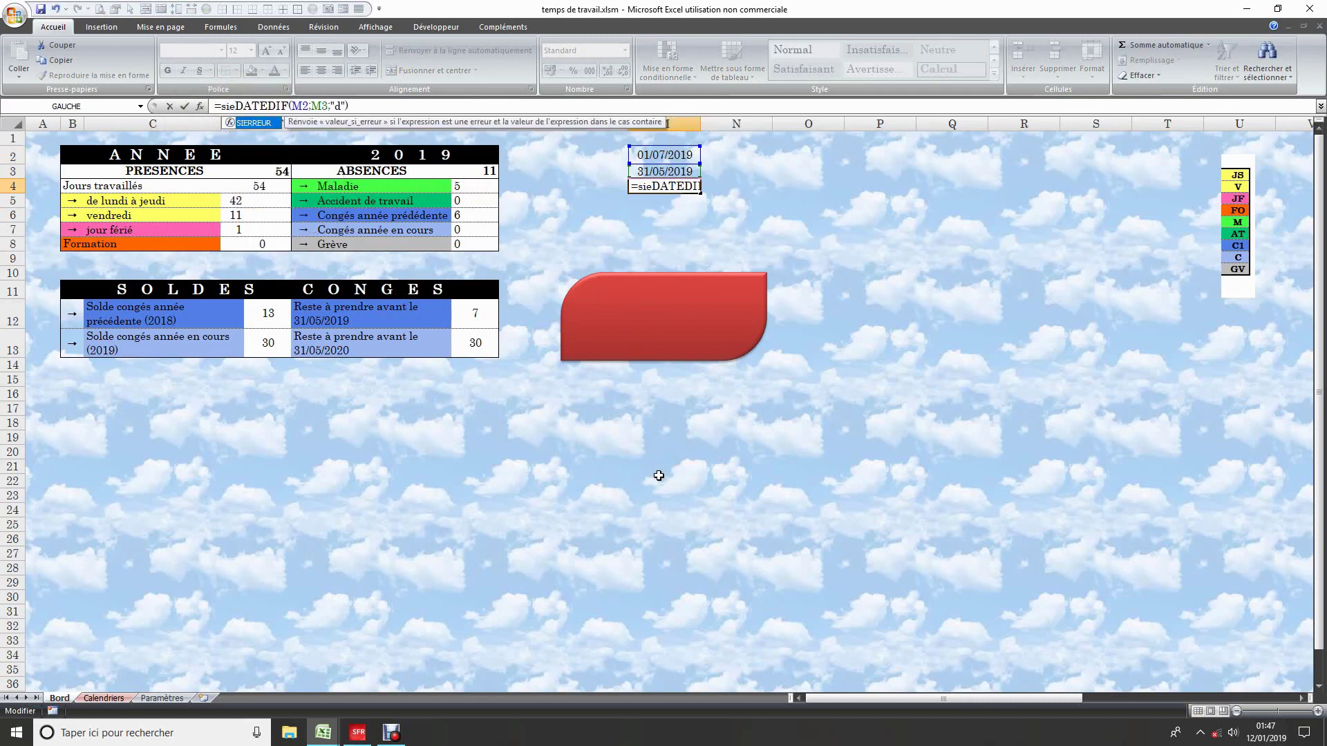
type("rr")
key("Tab")
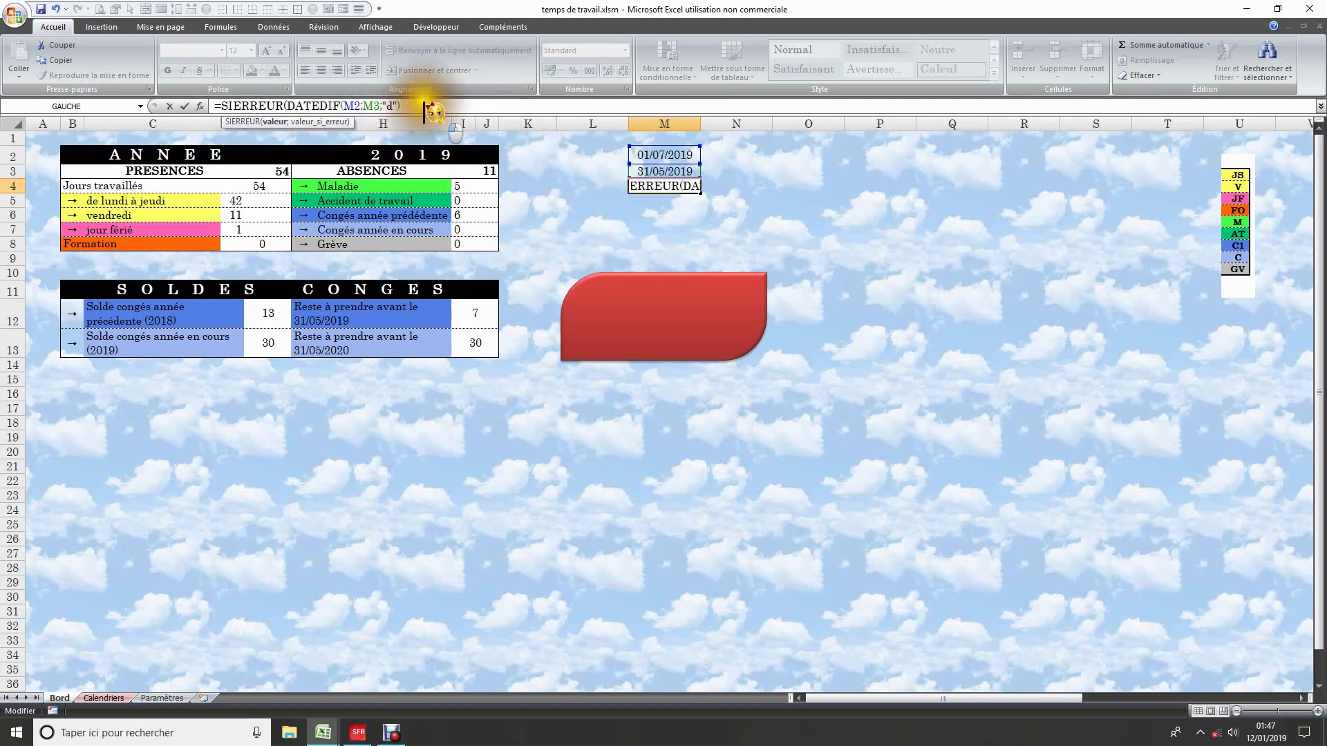
type(";")
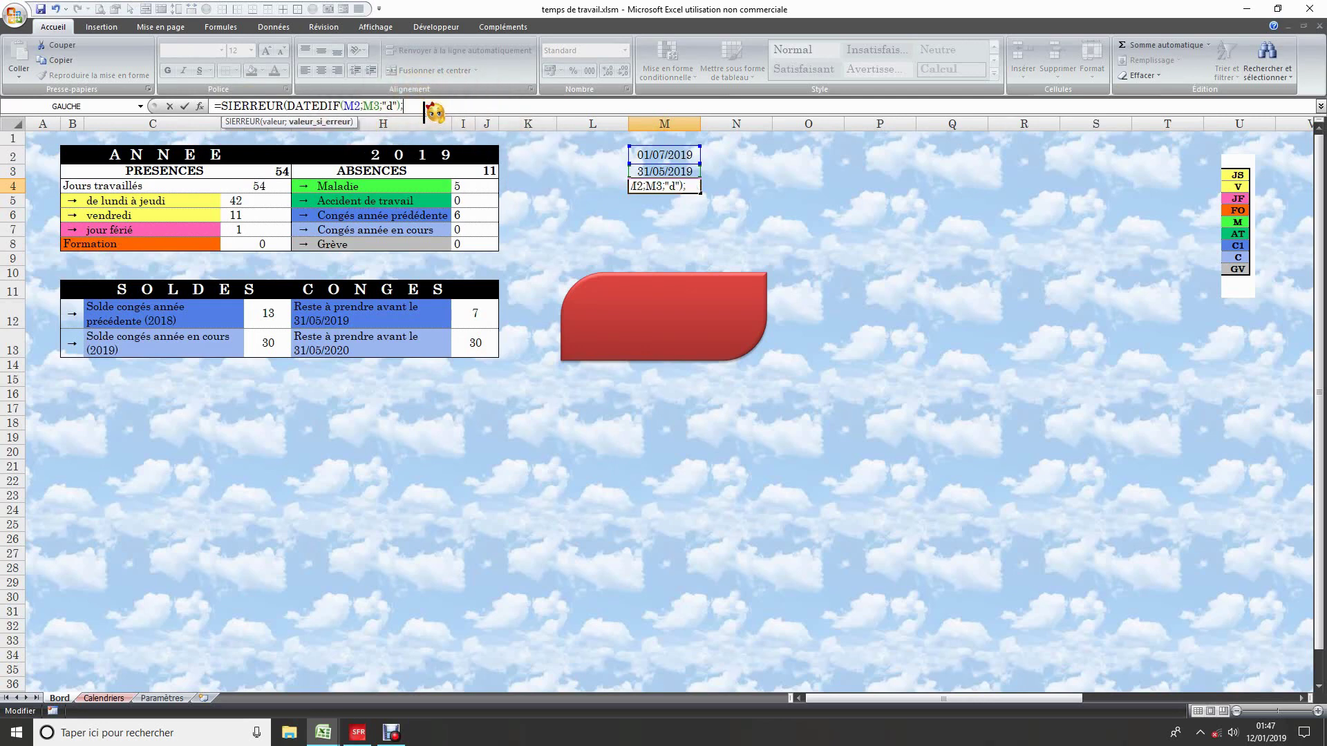
type("\"\")")
key("Return")
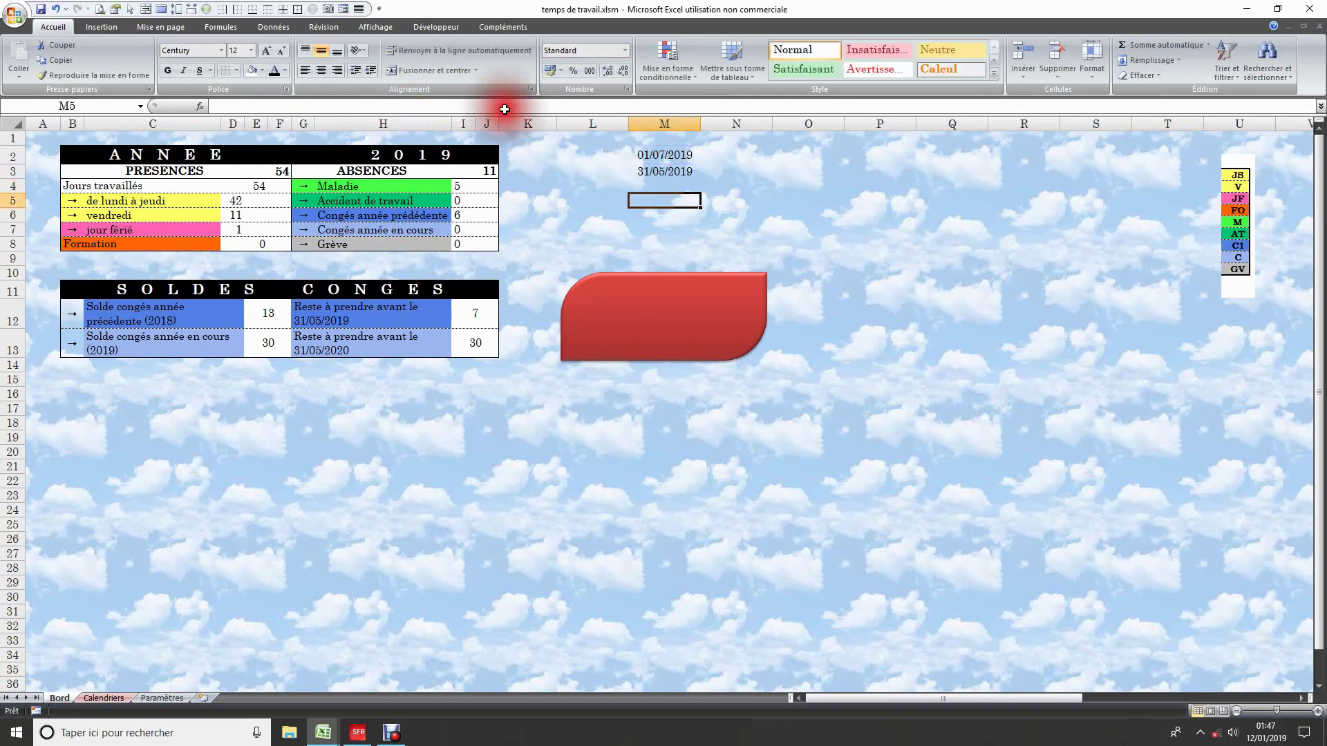
Step: Restore the current-date formula =AUJOURDHUI() in cell M2 in place of the test date
left_click(664, 156)
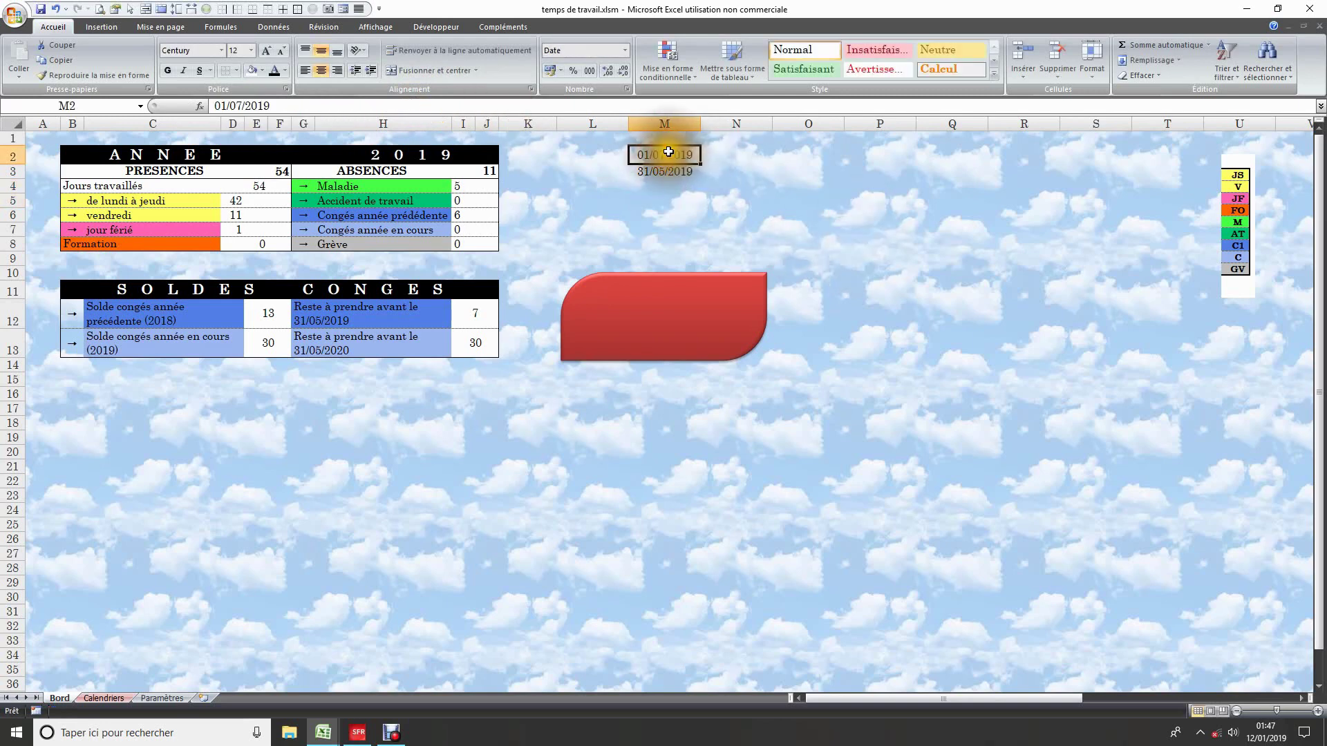
left_click(670, 187)
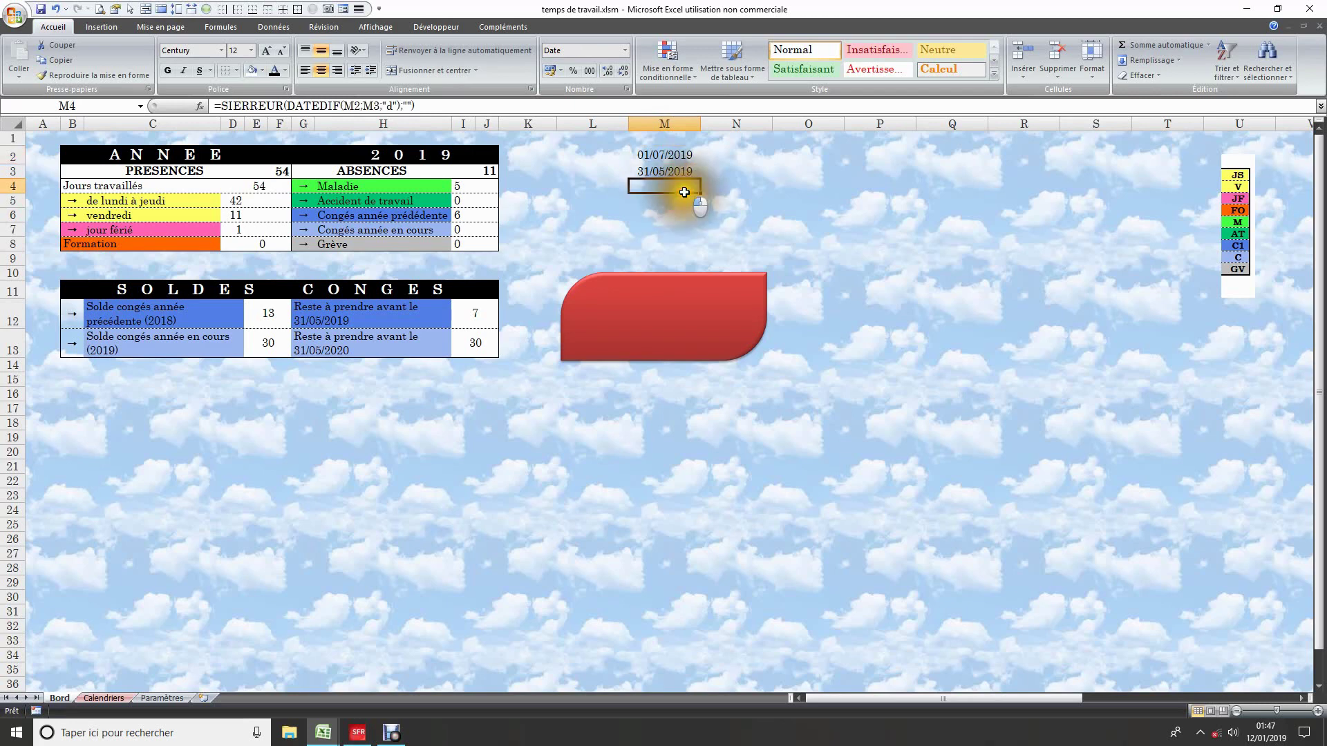
left_click(663, 153)
type("=au")
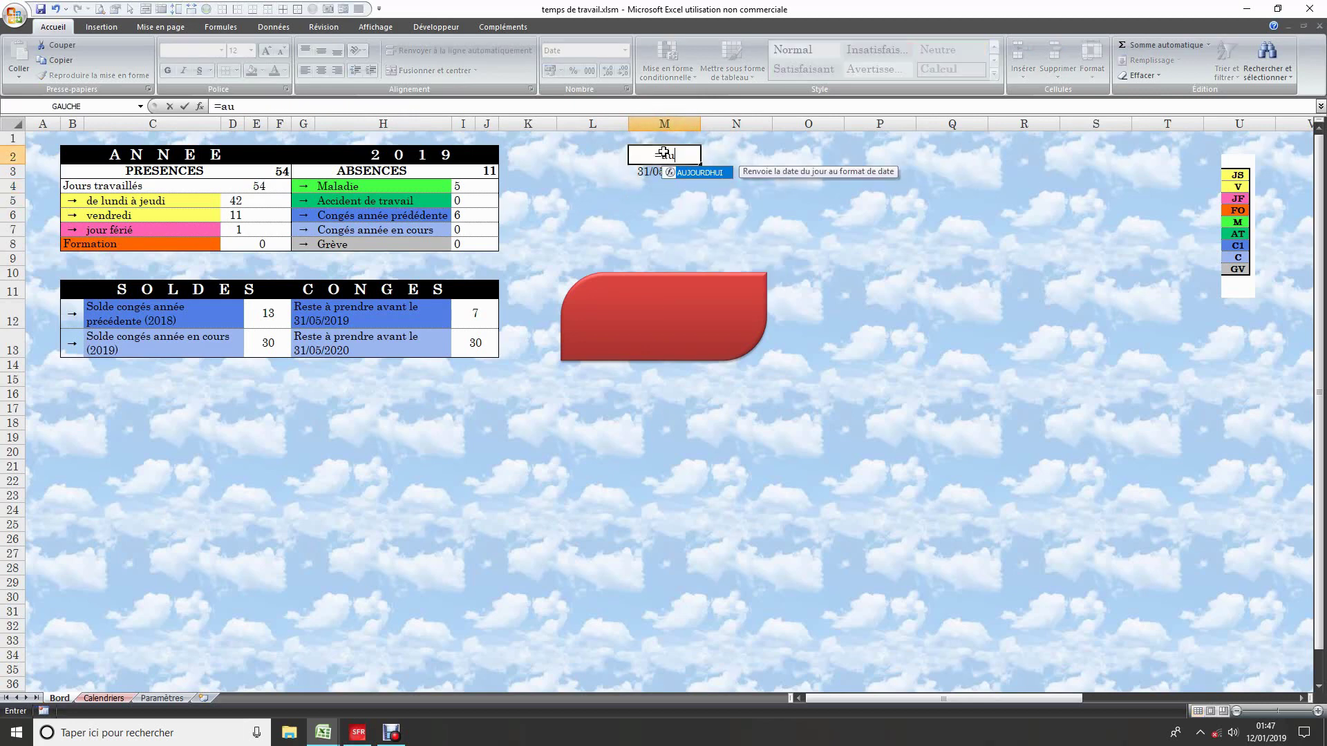
key("Tab")
type(")")
key("Return")
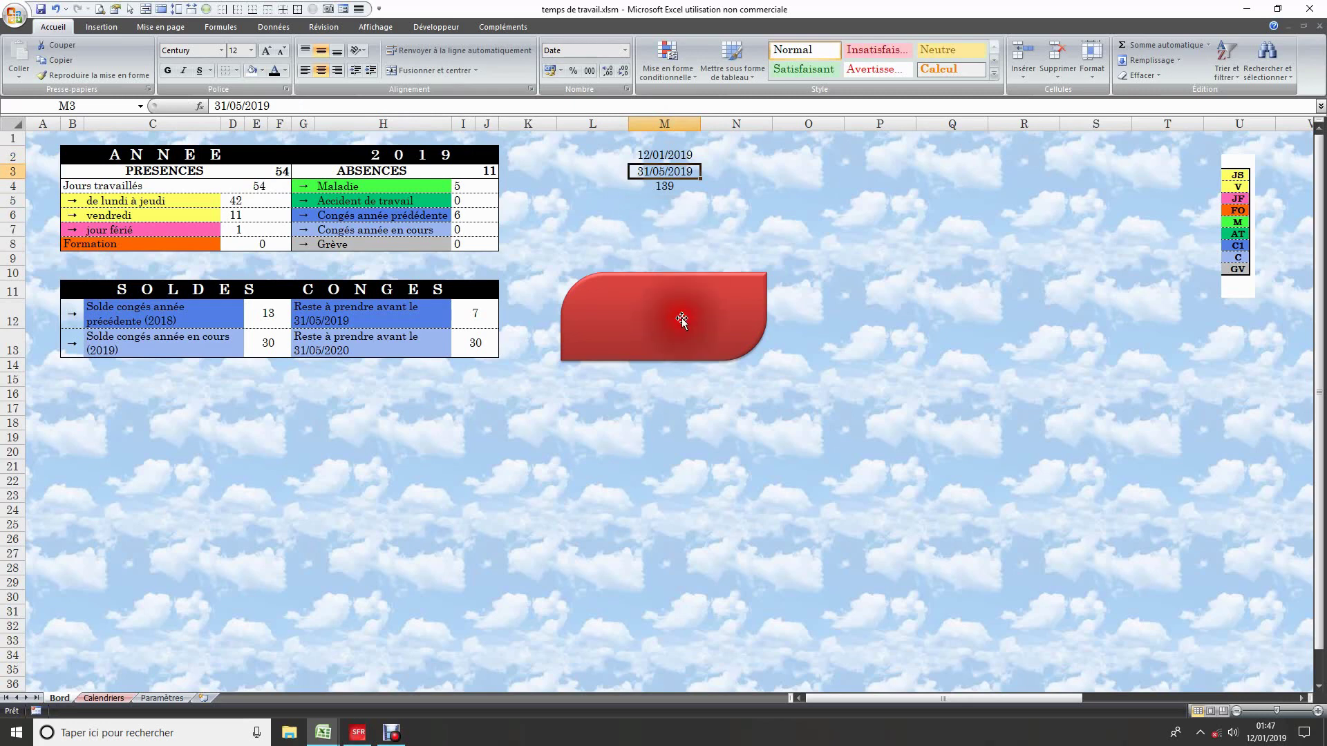
Step: Remove the =M5 cell link from the red rounded shape below the dates
left_click(669, 200)
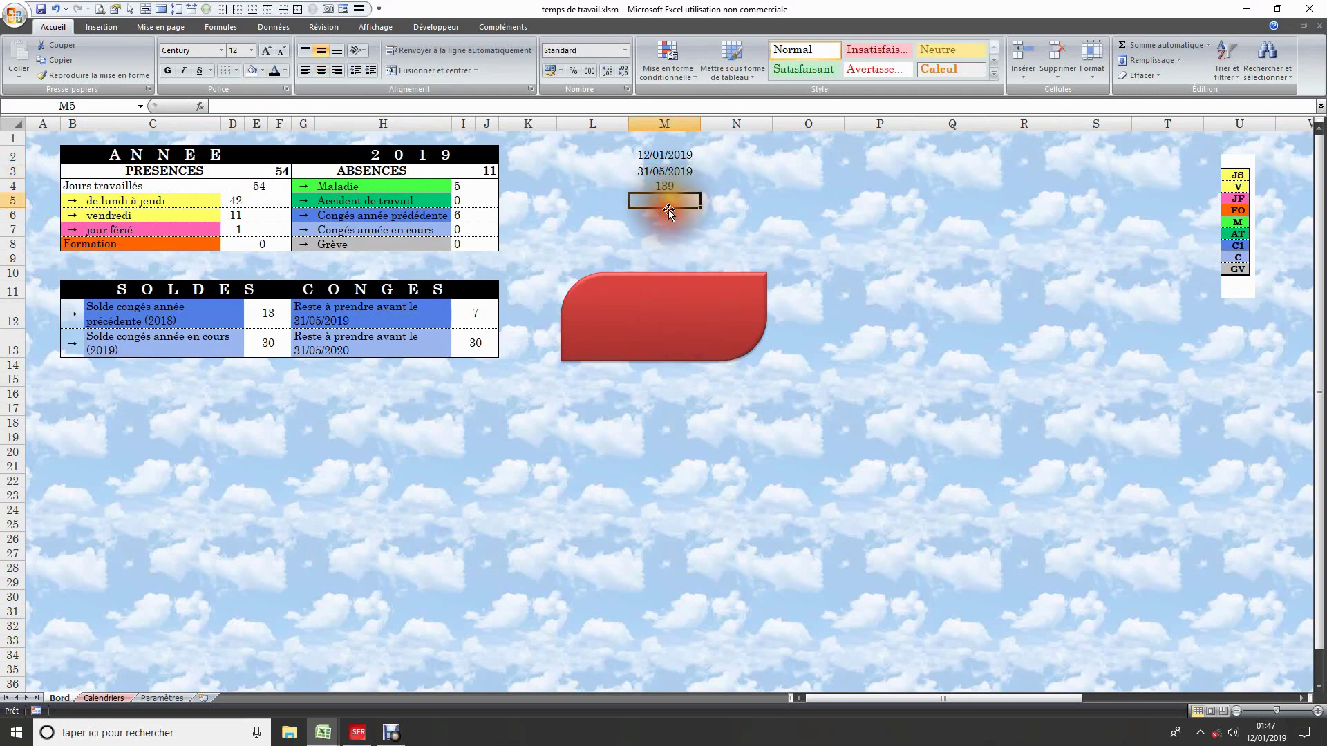
left_click(665, 315)
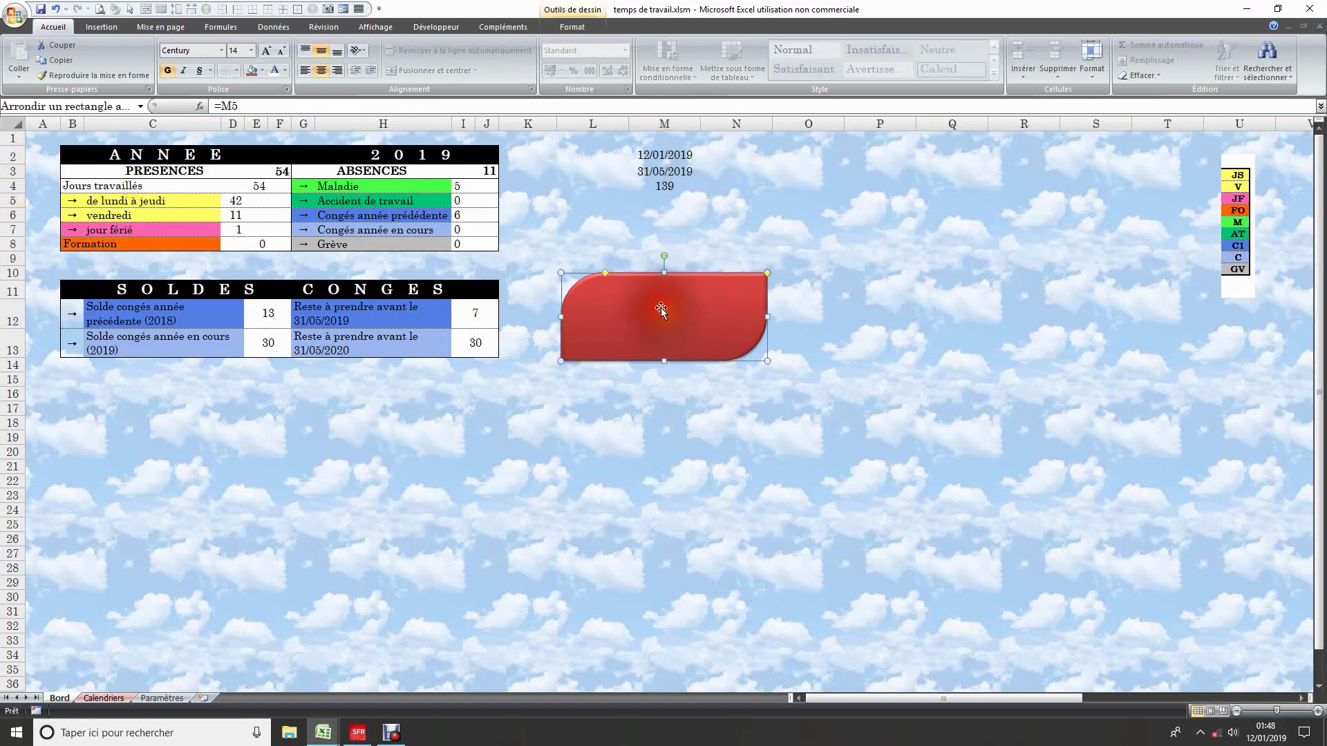
left_click_drag(250, 107, 173, 111)
key("BackSpace")
left_click(651, 328)
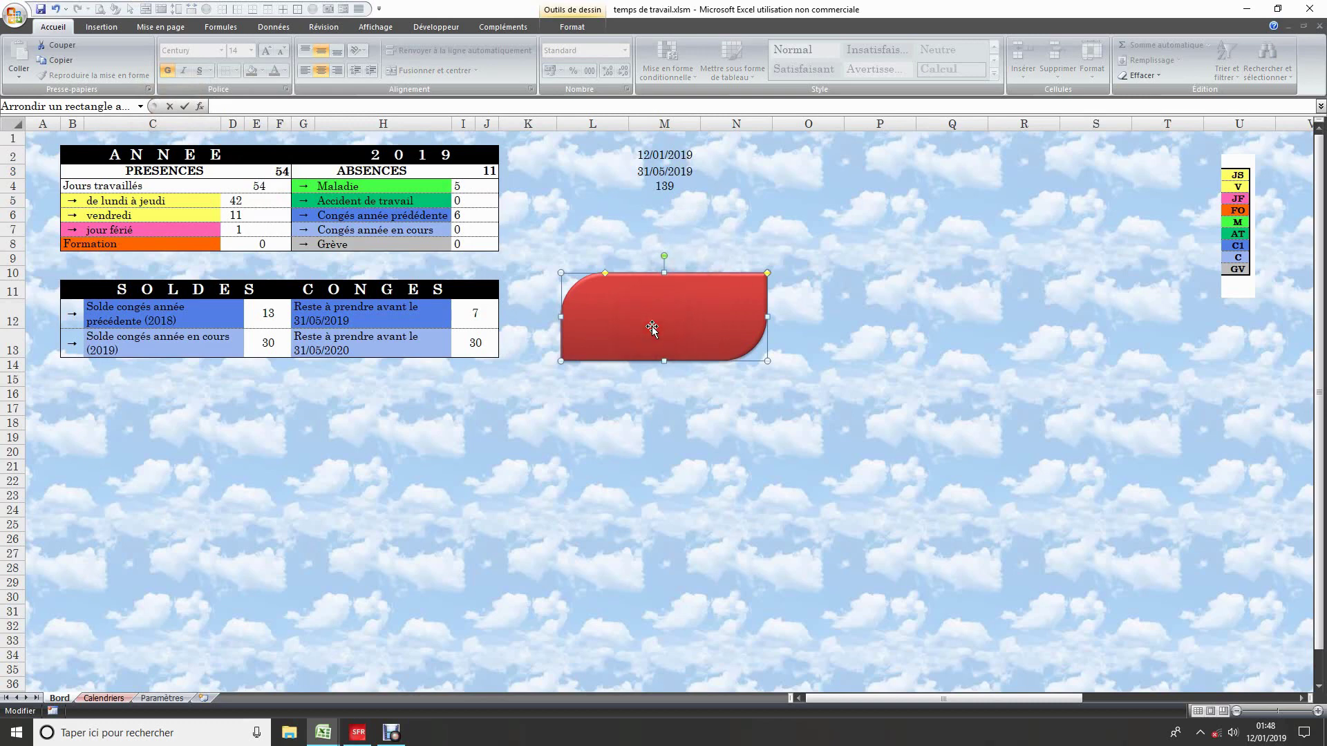
left_click(681, 202)
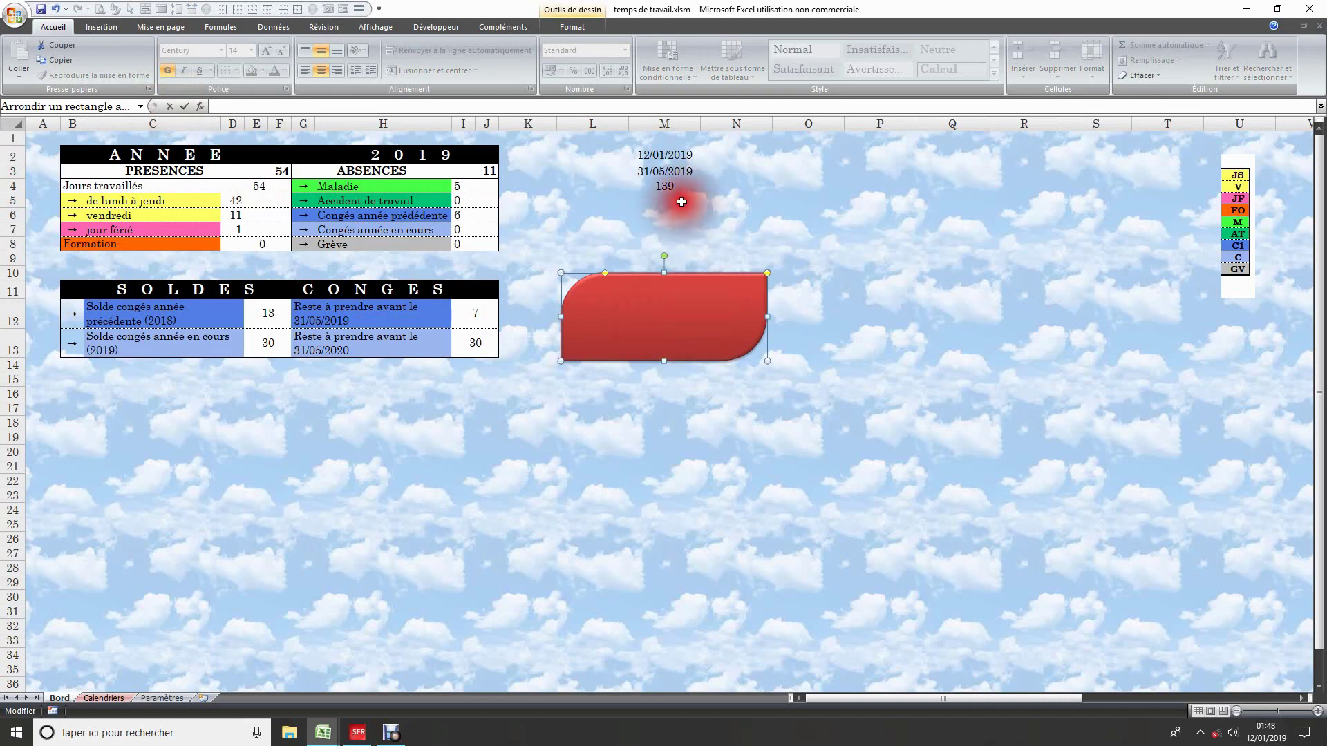
left_click(667, 200)
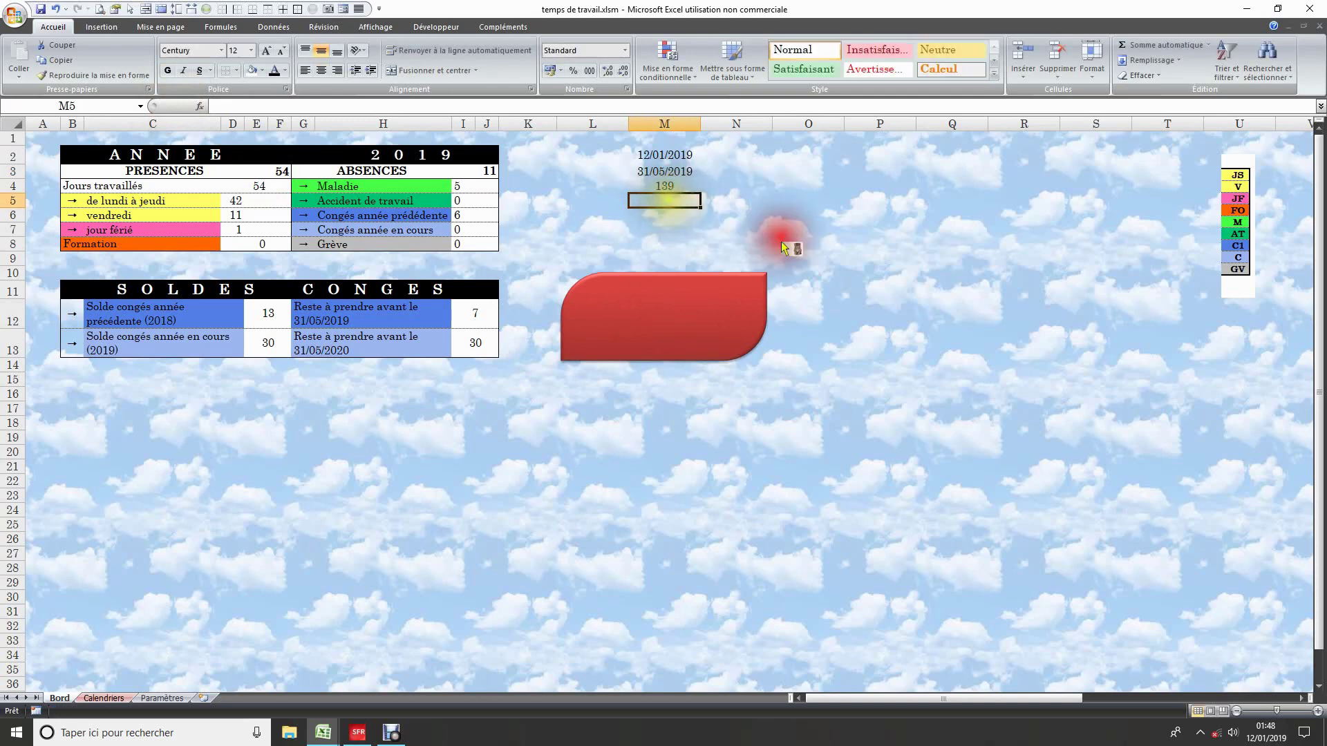
Step: Start a SI formula in cell M5 with the logical test M4>0
left_click(645, 205)
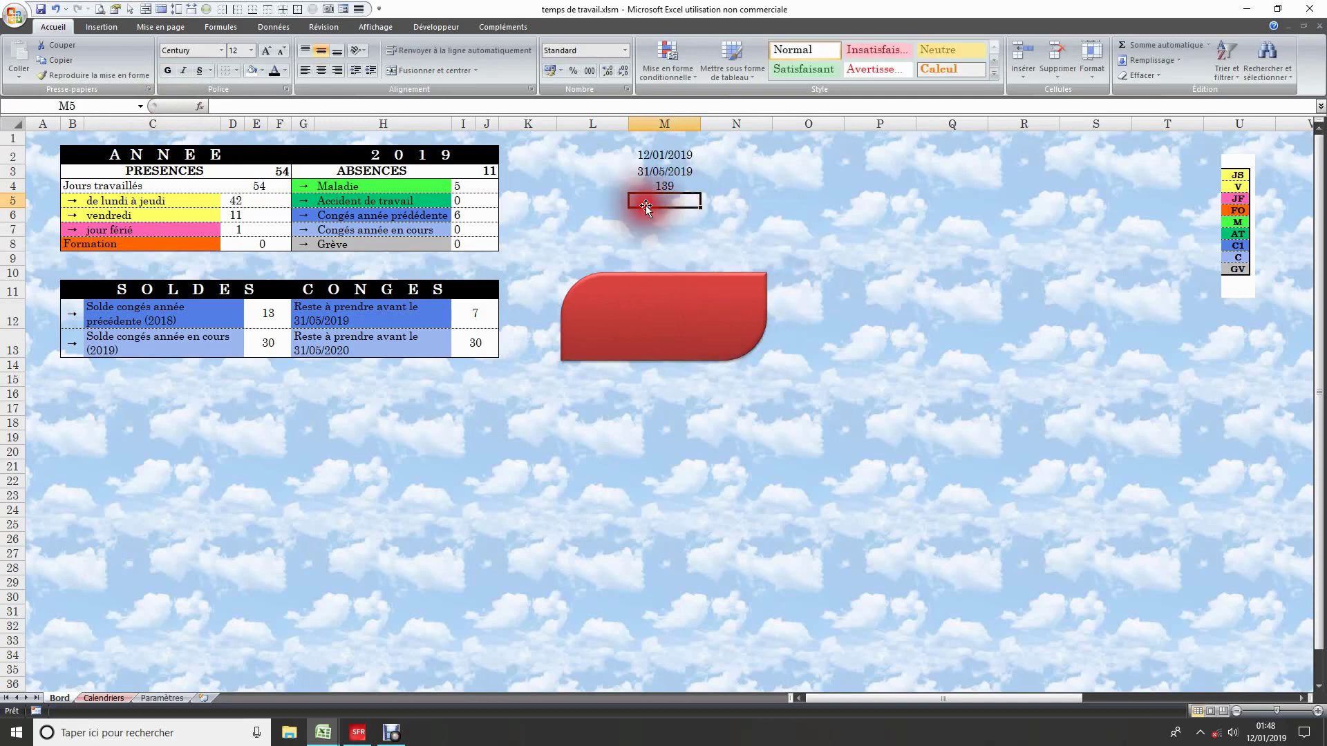
left_click(675, 200)
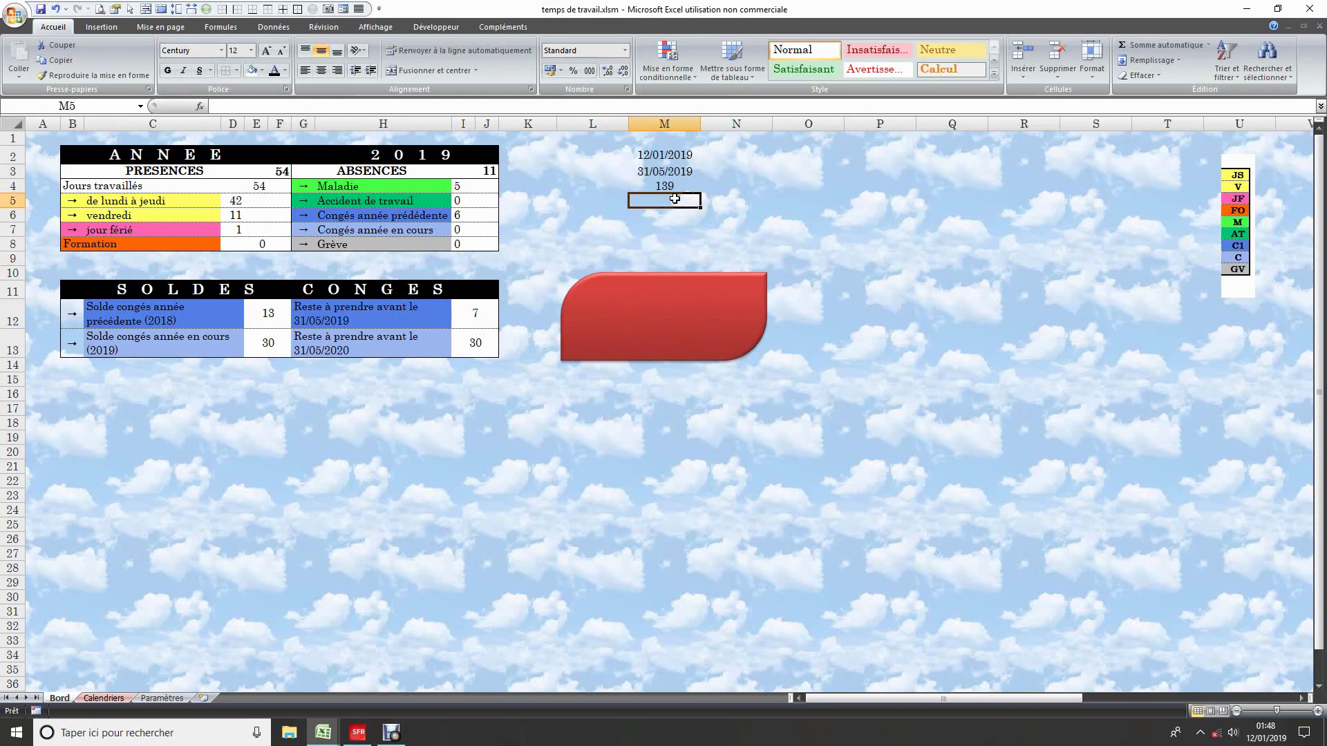
type("=")
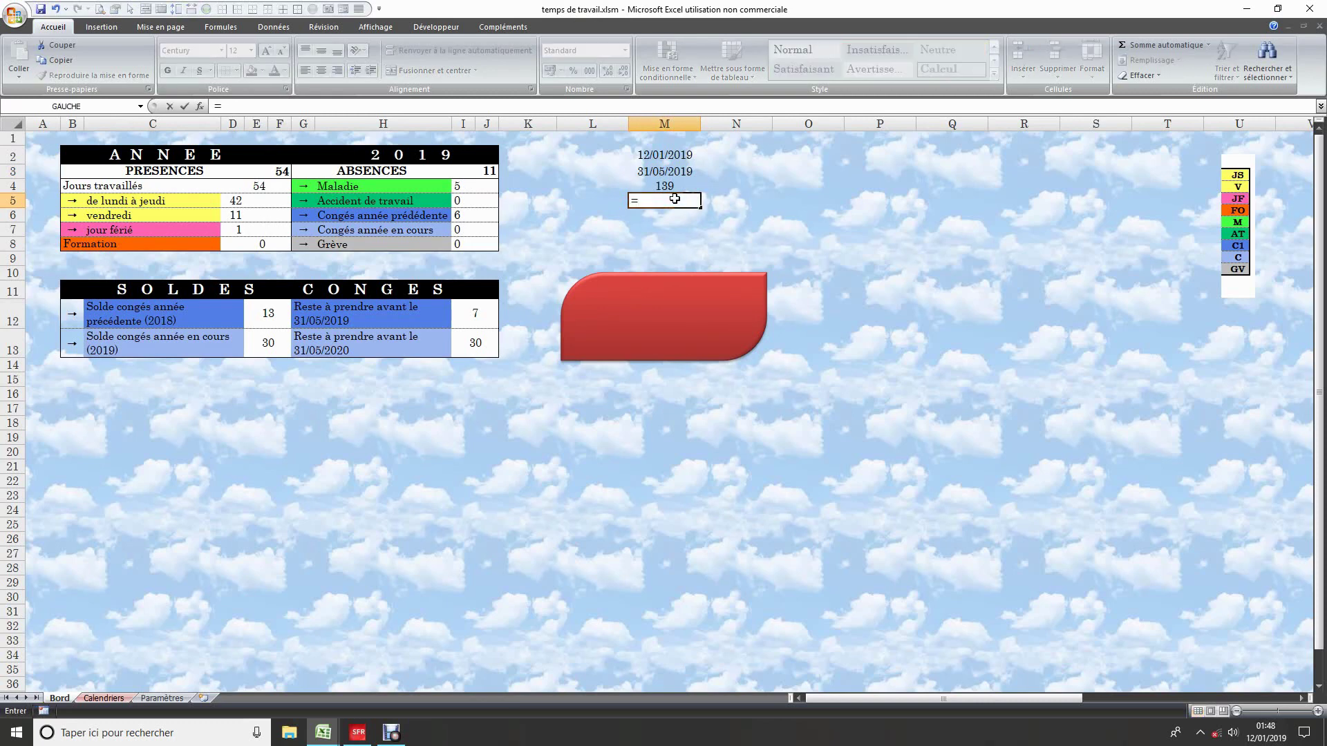
type("si")
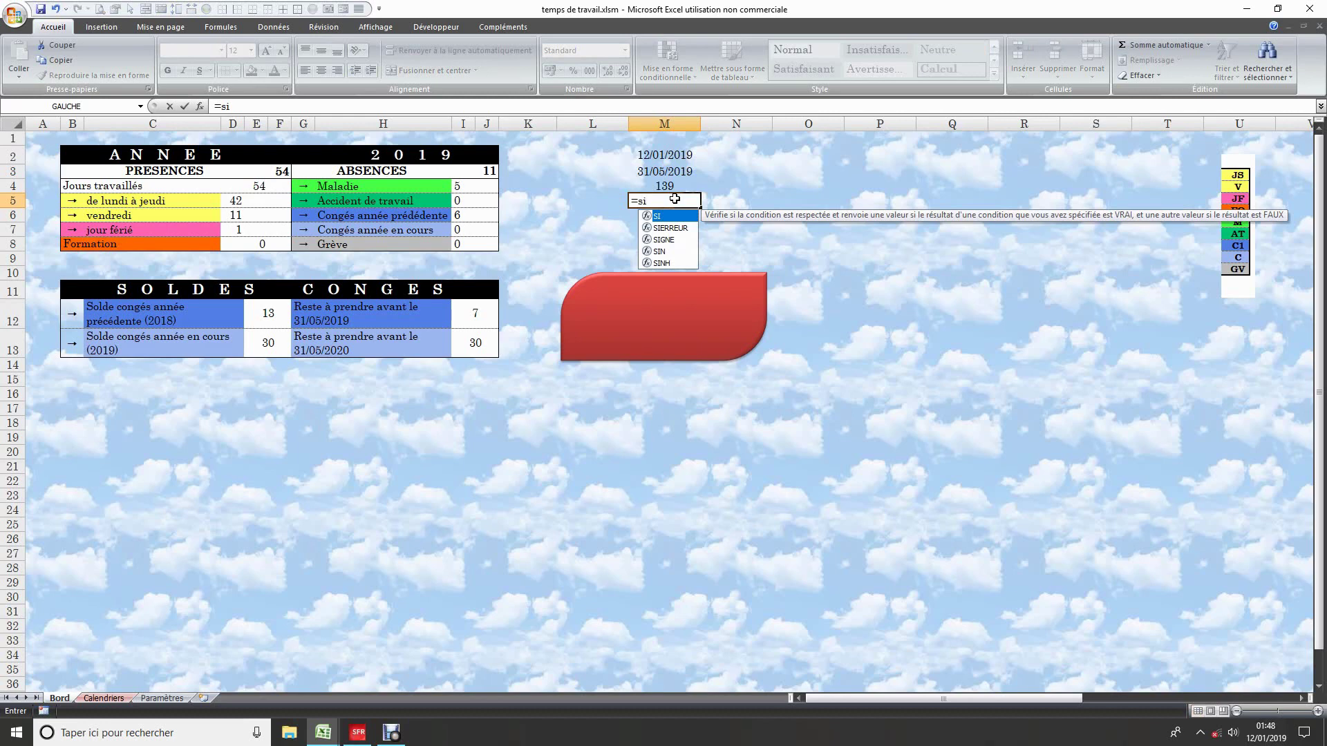
type("(")
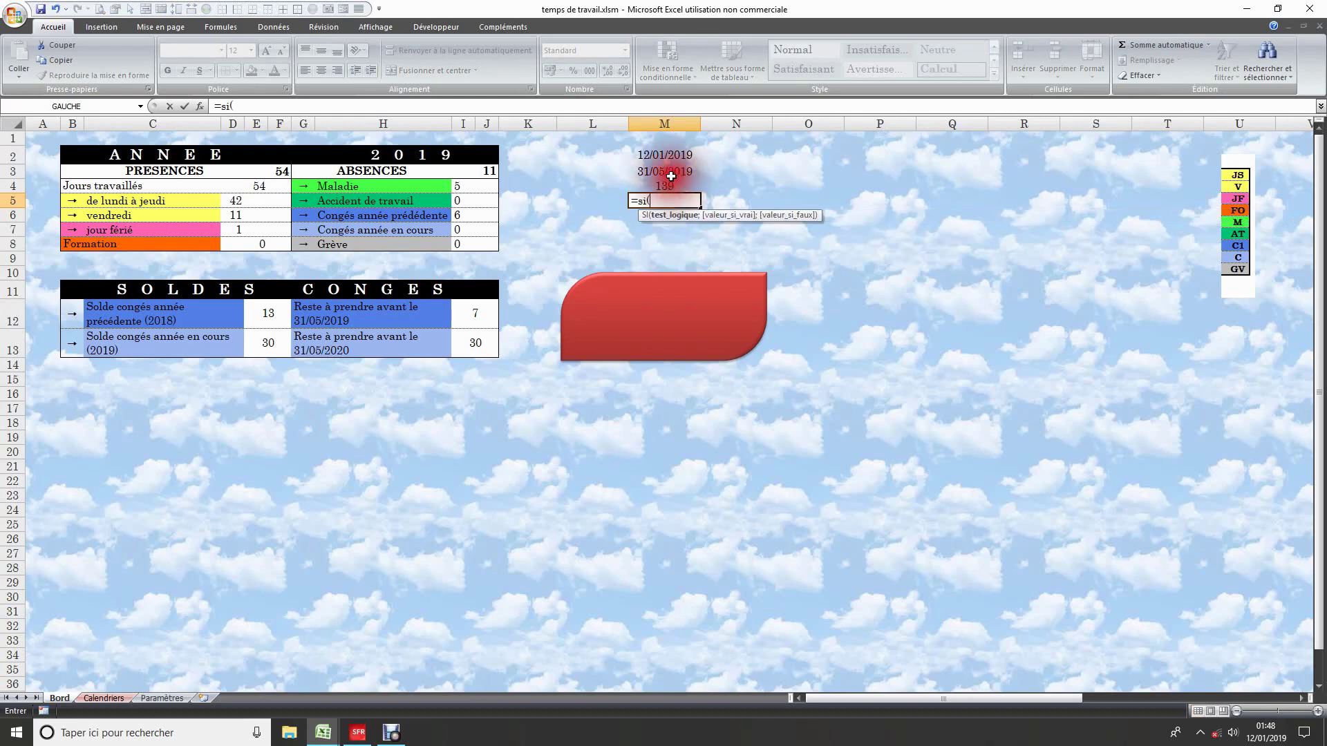
left_click(668, 185)
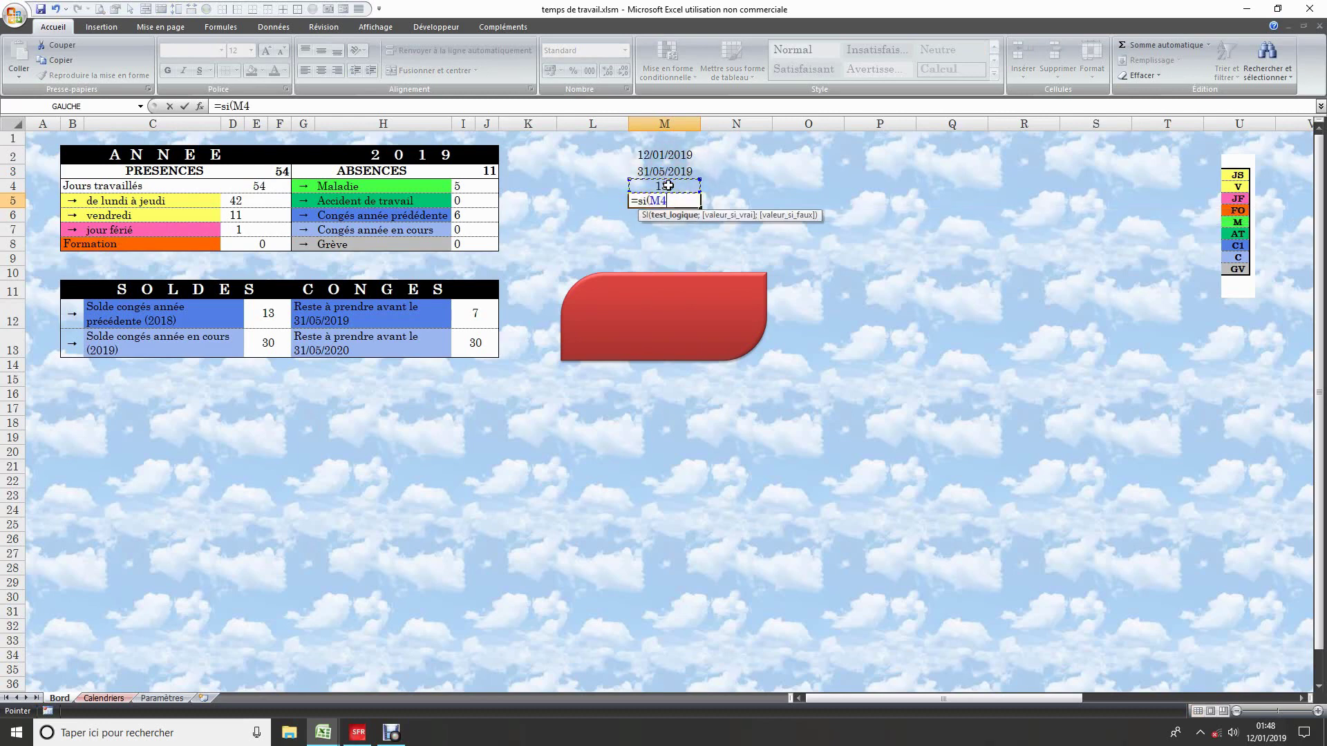
type(">")
type("0")
Step: Begin the formula's true result with the text "Il reste " joined to the day count in M4
type(";\"")
type("I")
type("l trd")
key("BackSpace")
key("BackSpace")
key("BackSpace")
type("reste \"&")
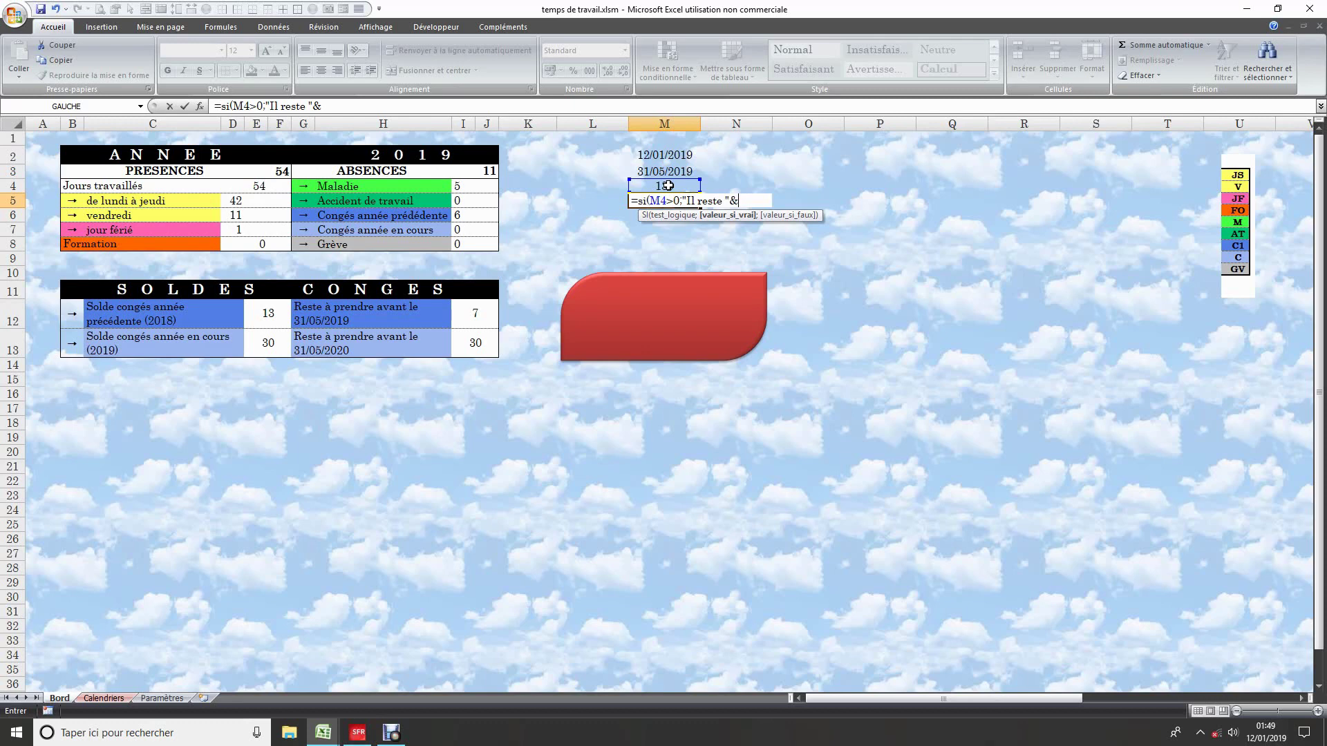
left_click(691, 189)
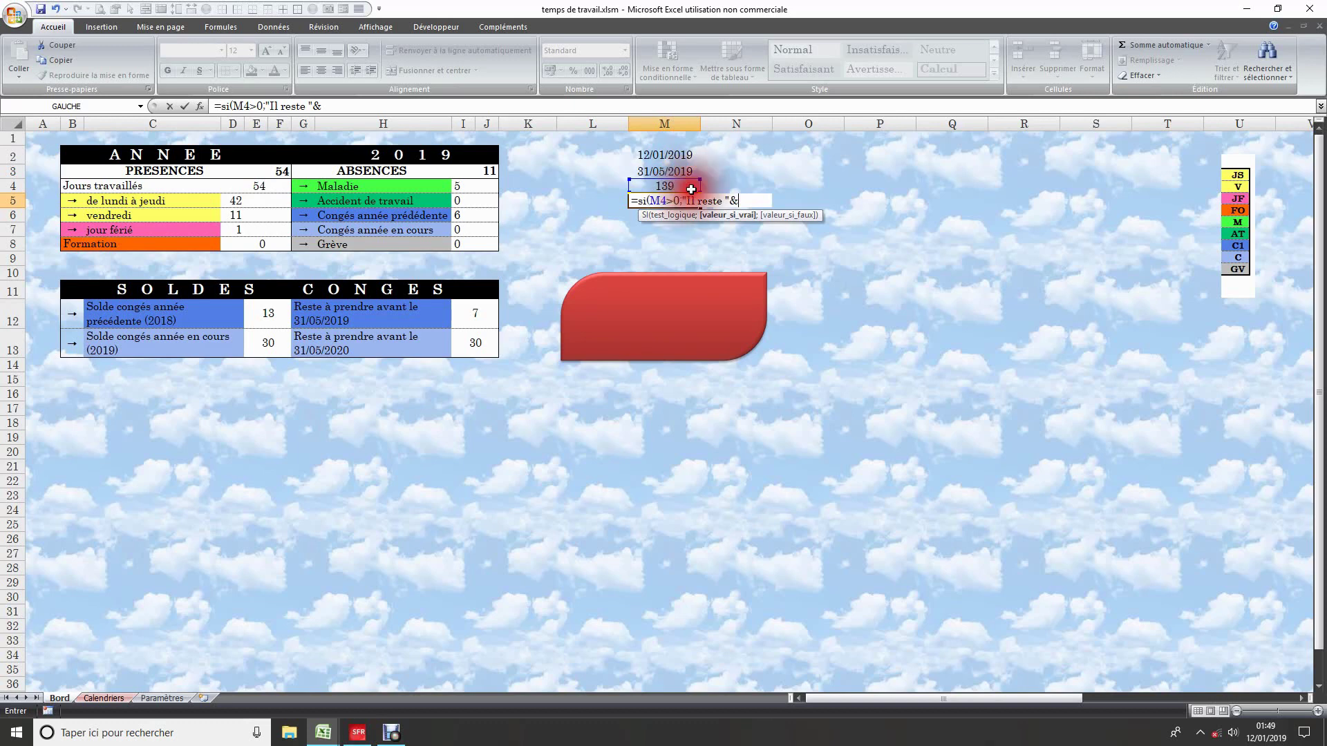
left_click(691, 190)
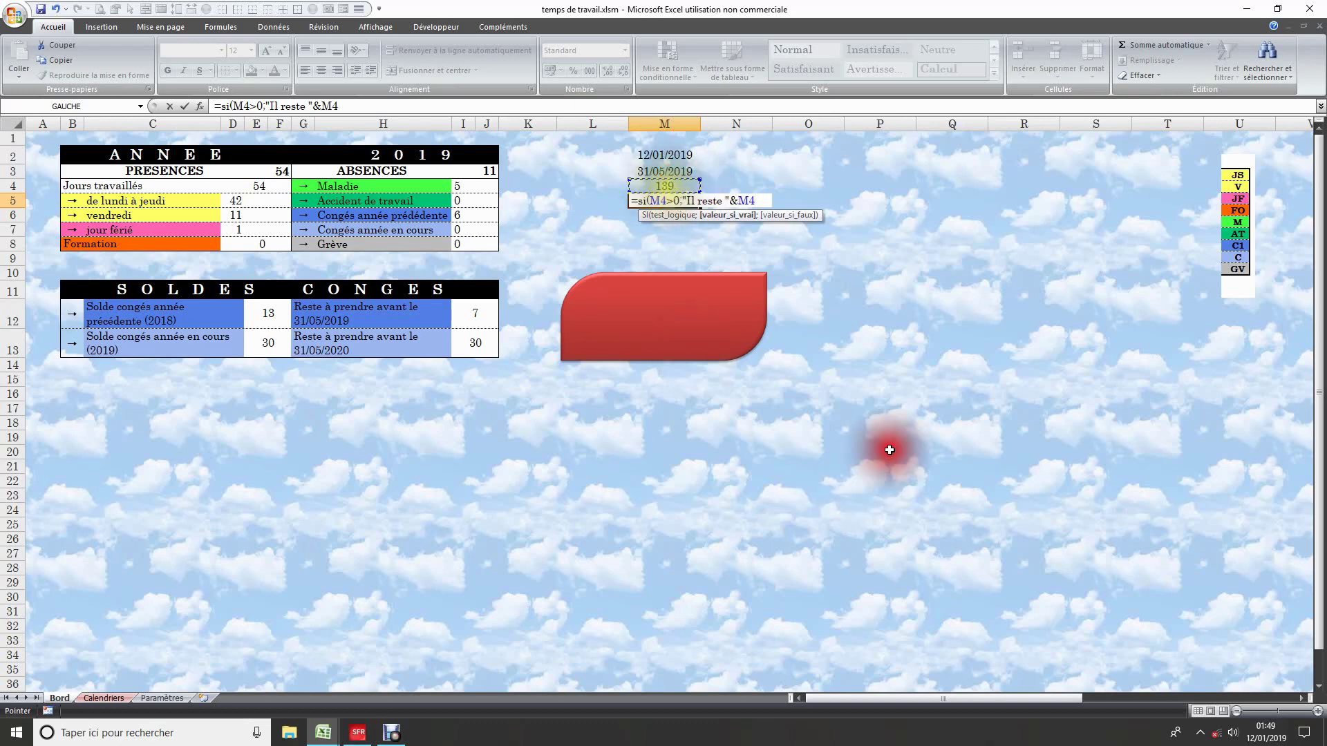
Step: Append the text " jours pour prendre les congés de l'année dernière" to complete the true result in the M5 formula
type("&\"")
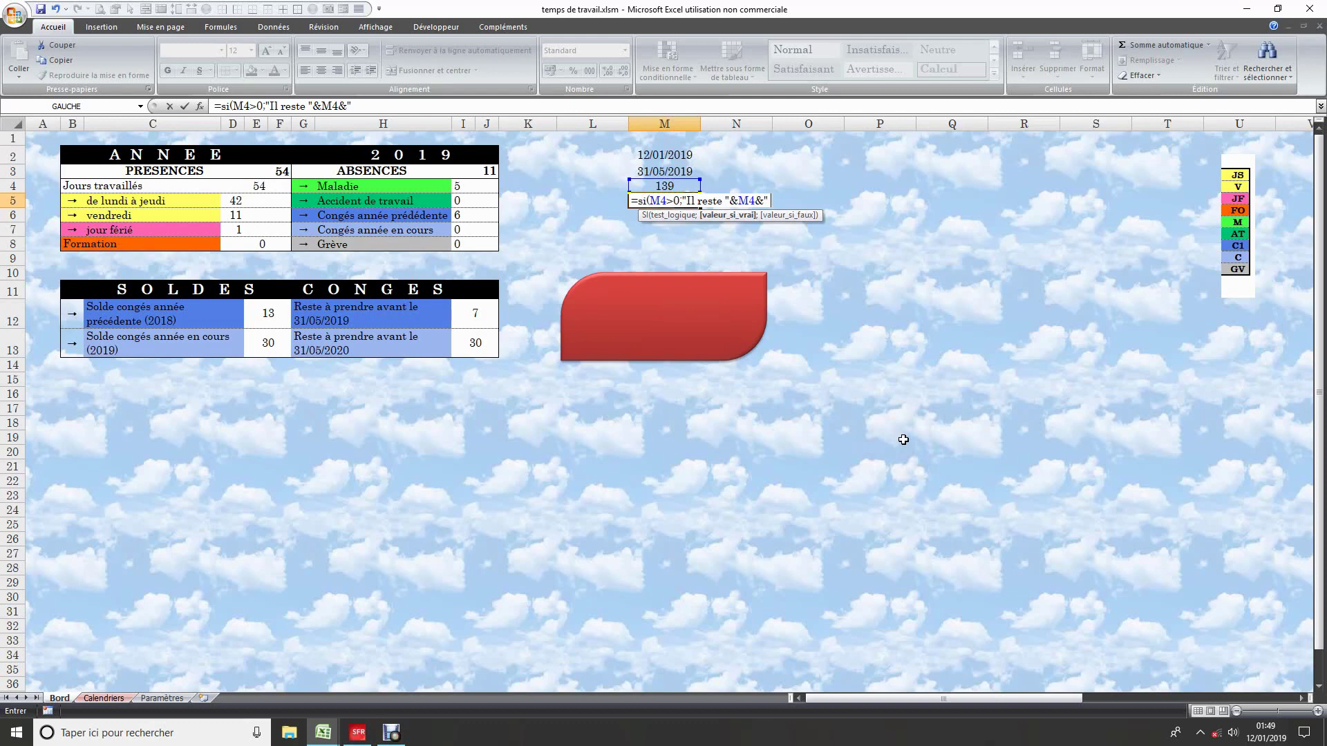
type("jou")
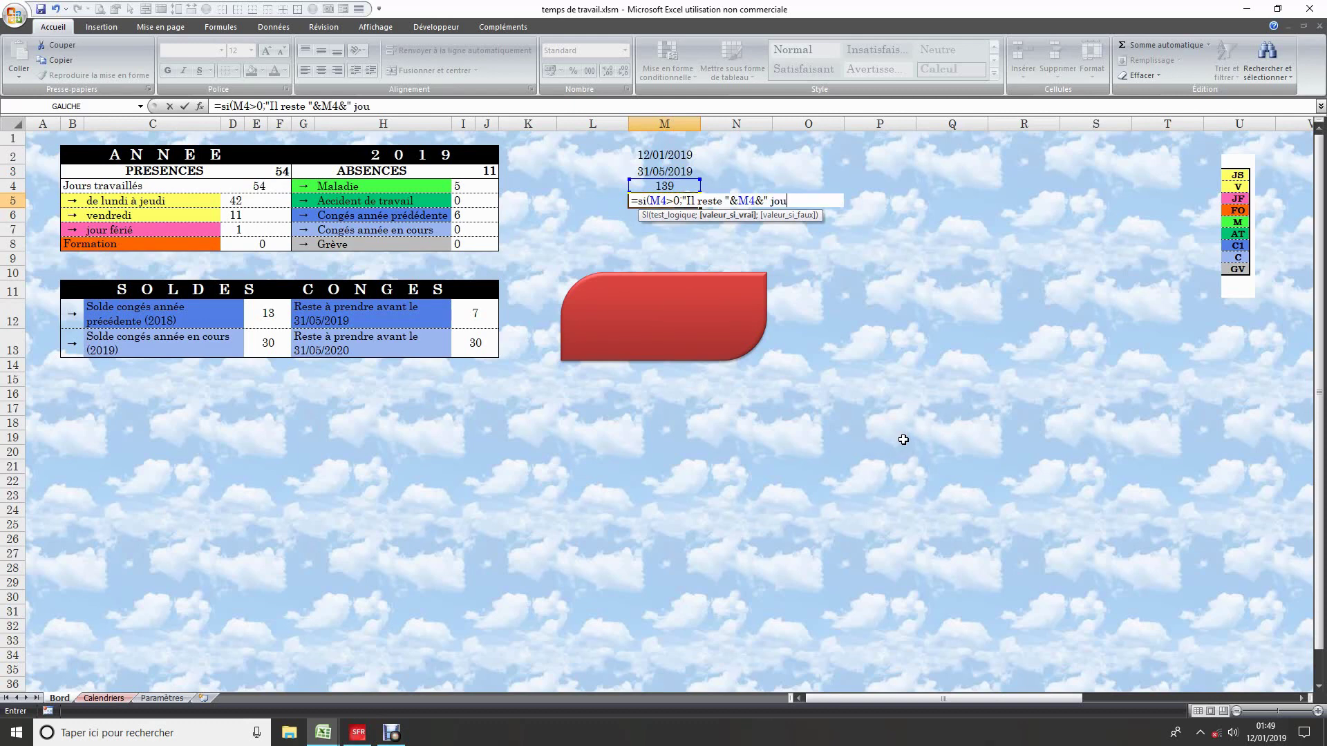
type("rs pour pren")
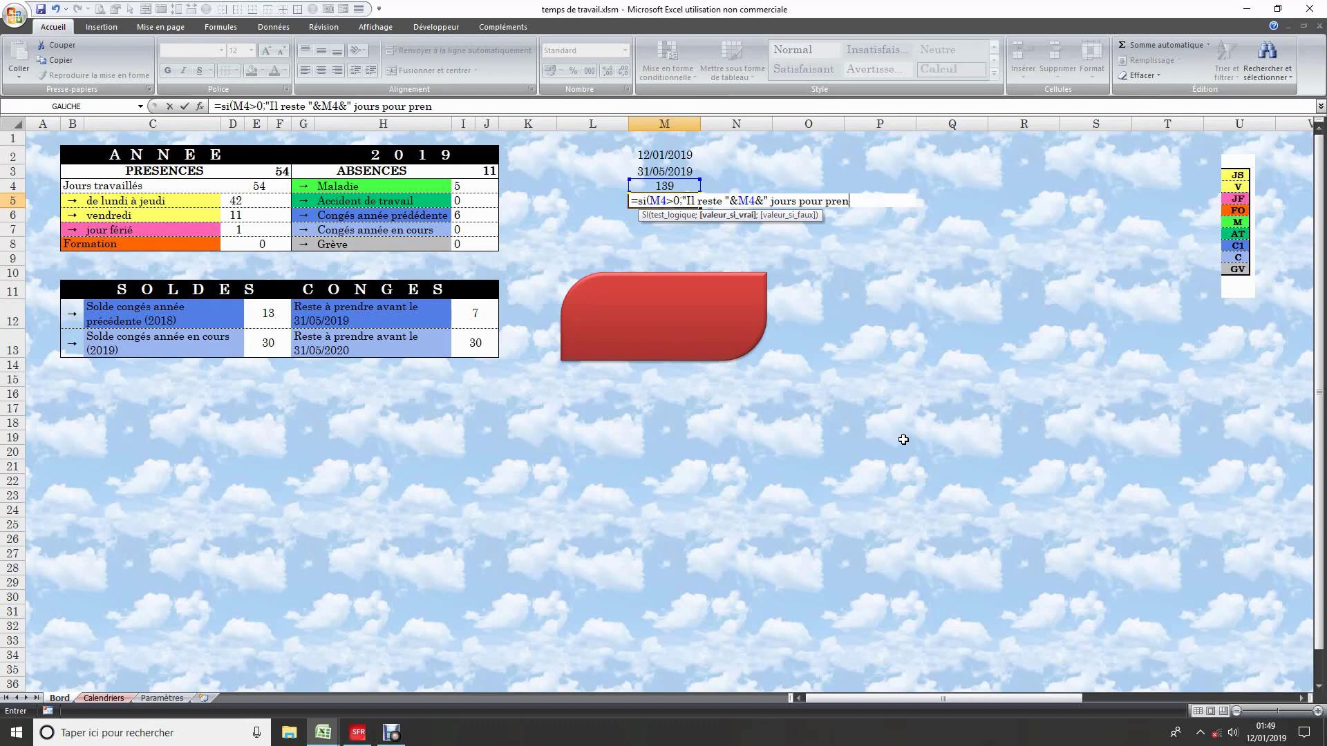
type("dre les congés de")
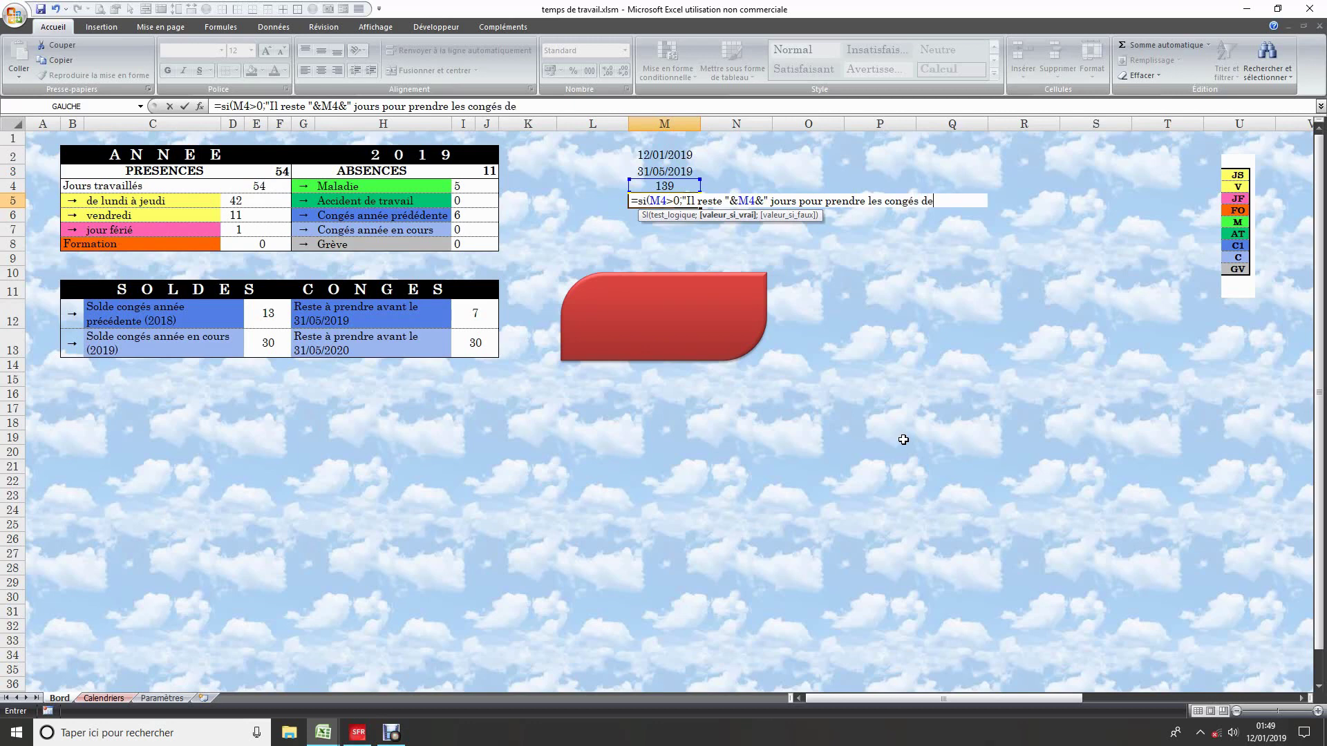
type(" l'annn")
key("BackSpace")
type("é")
type("e derni")
type("ère")
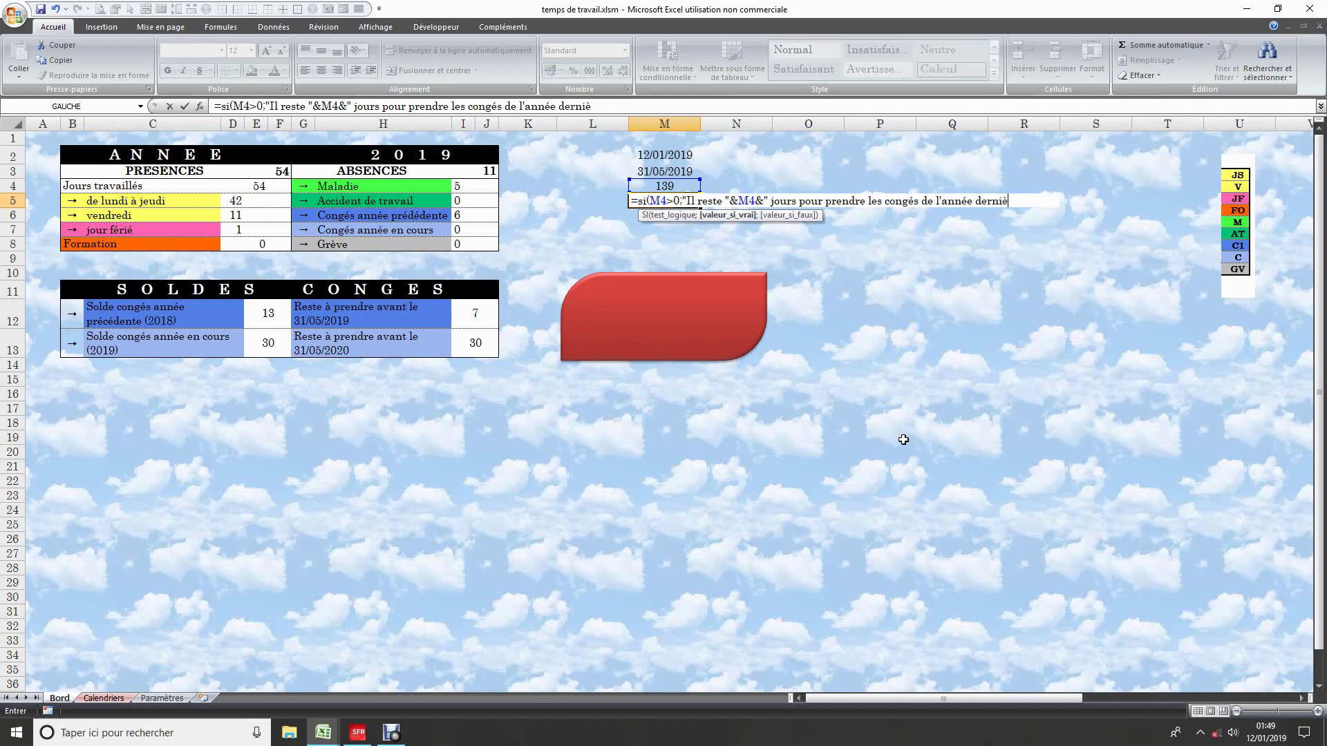
type("\";")
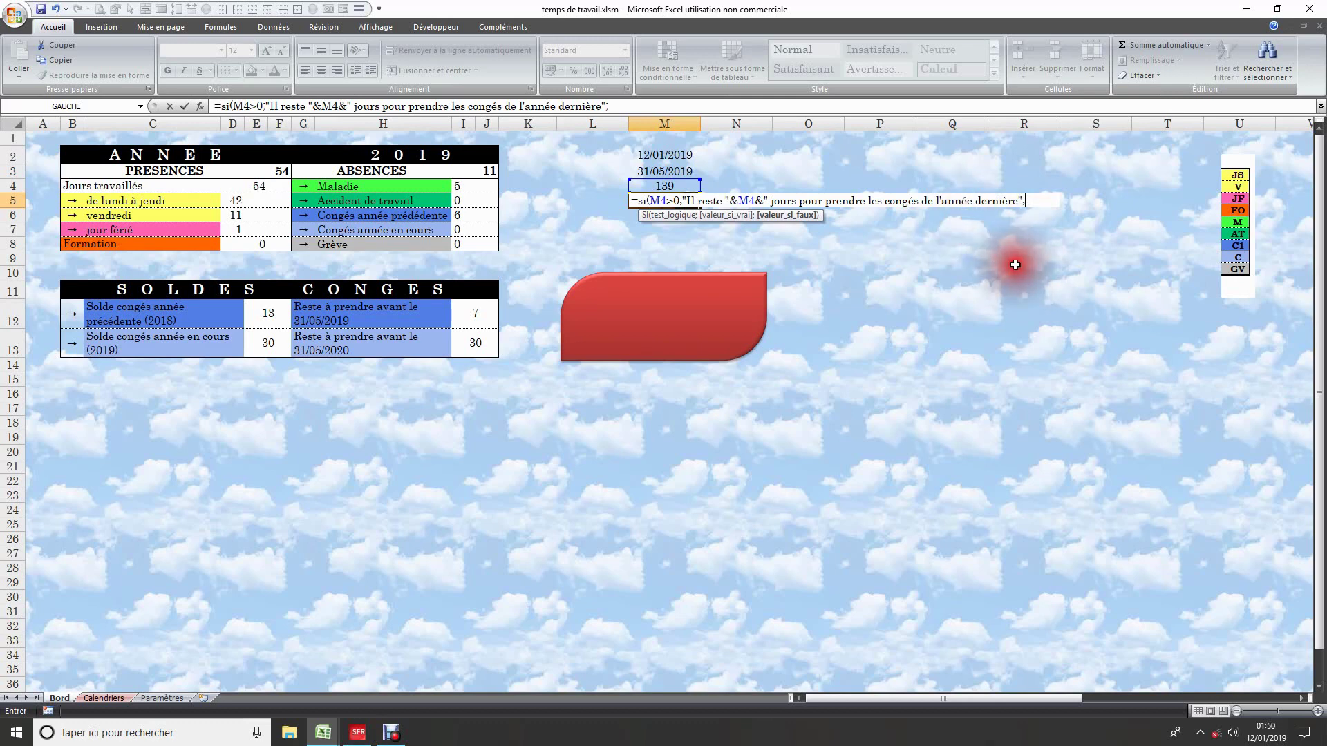
Step: Complete the M5 formula with the false result "Le délai pour prendre les congés de l'année dernière est dépassé !"
type("\"")
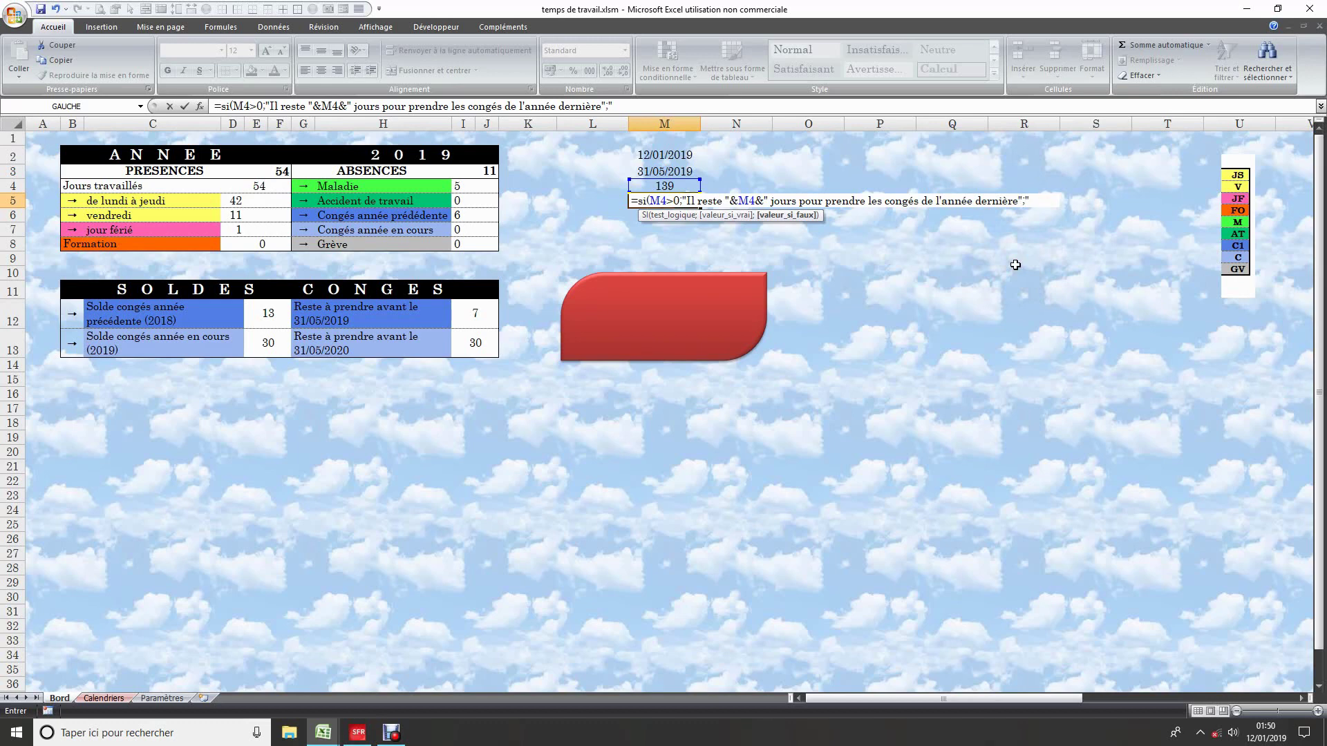
type("LE D")
key("BackSpace")
key("BackSpace")
key("BackSpace")
type("e délai")
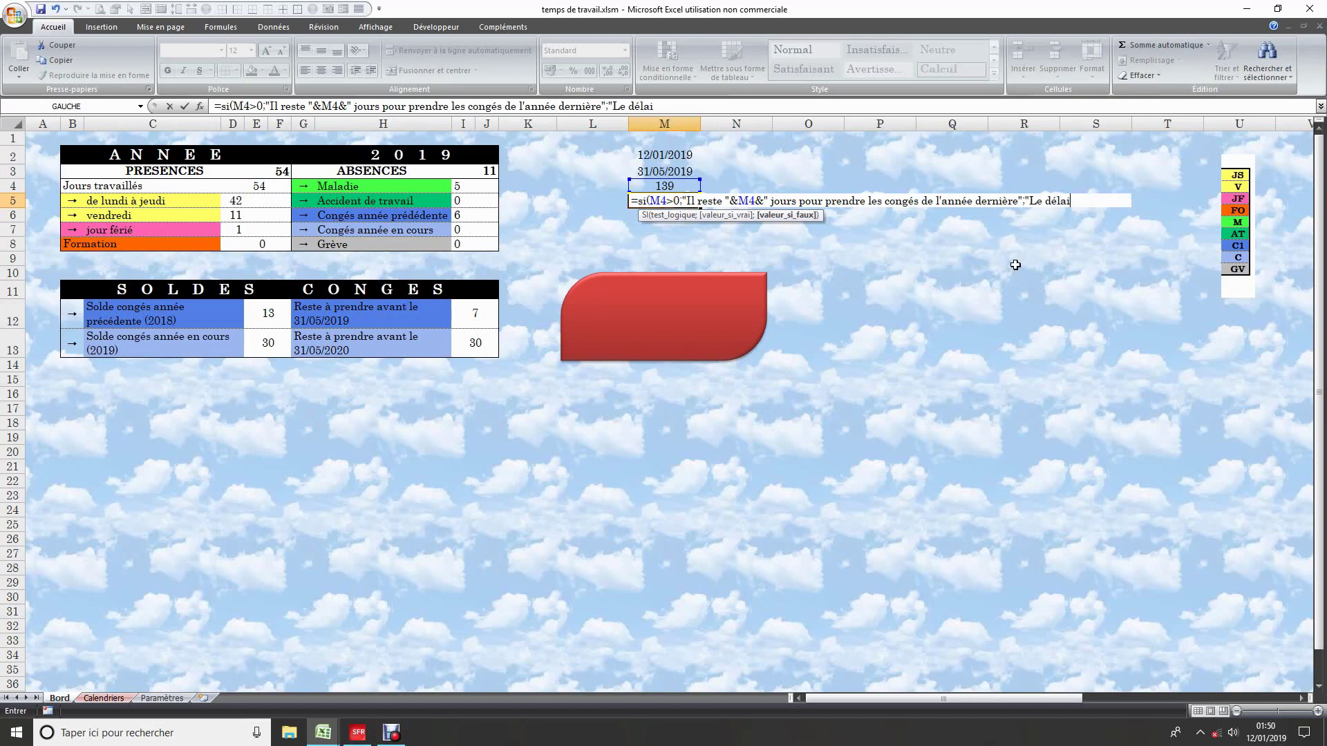
type(" pour prendre l")
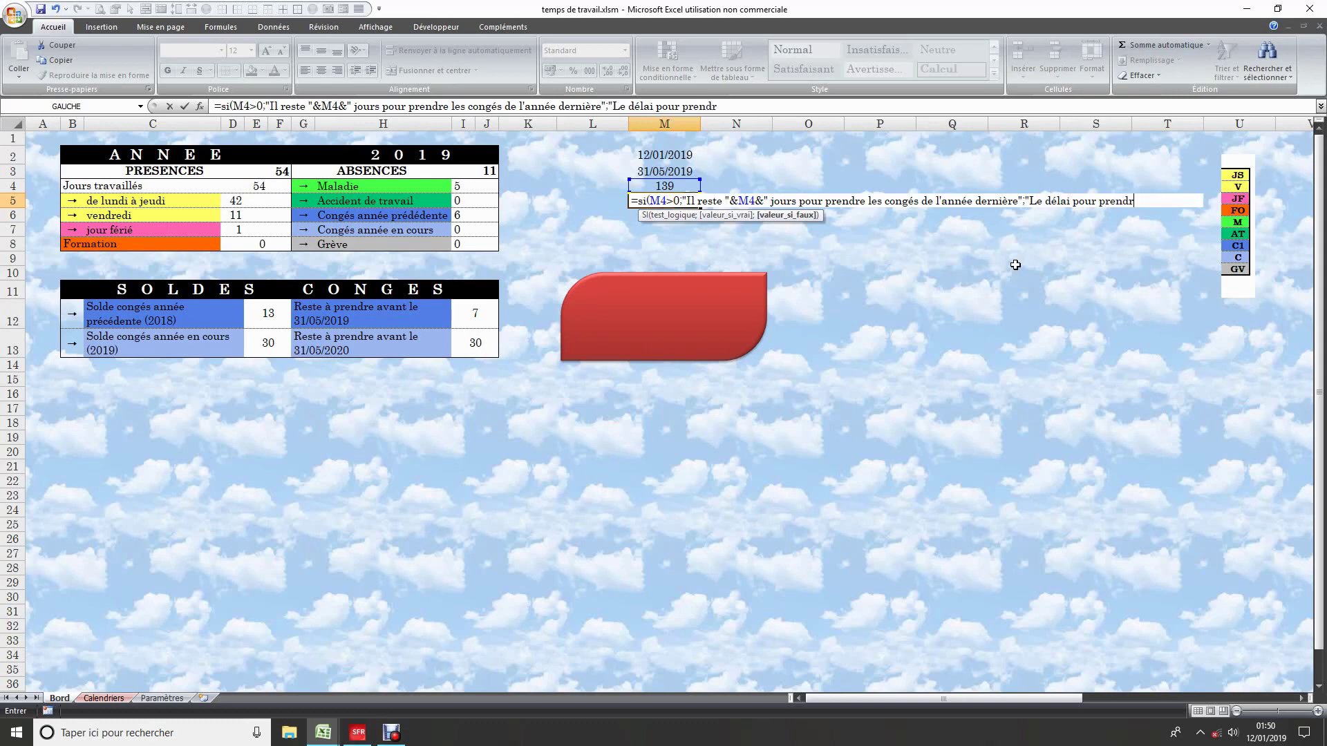
type("es congés de l'")
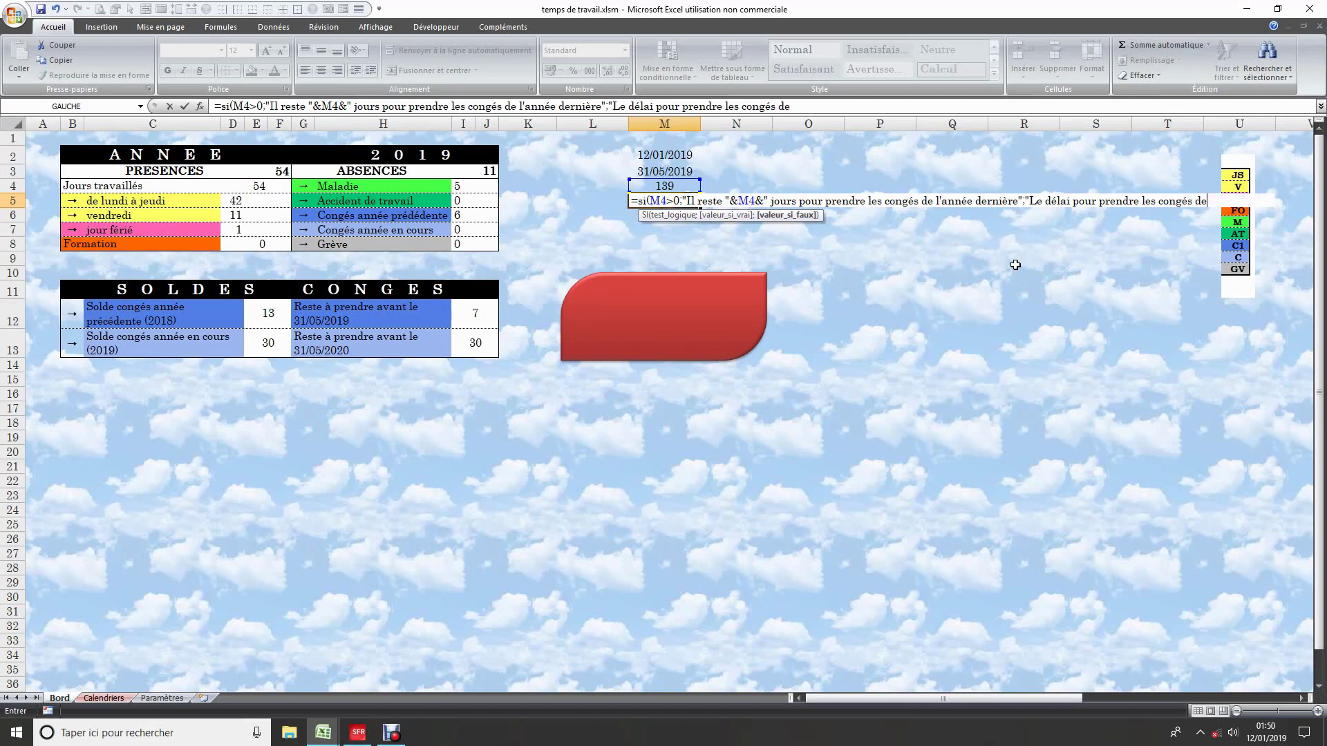
type("année derni")
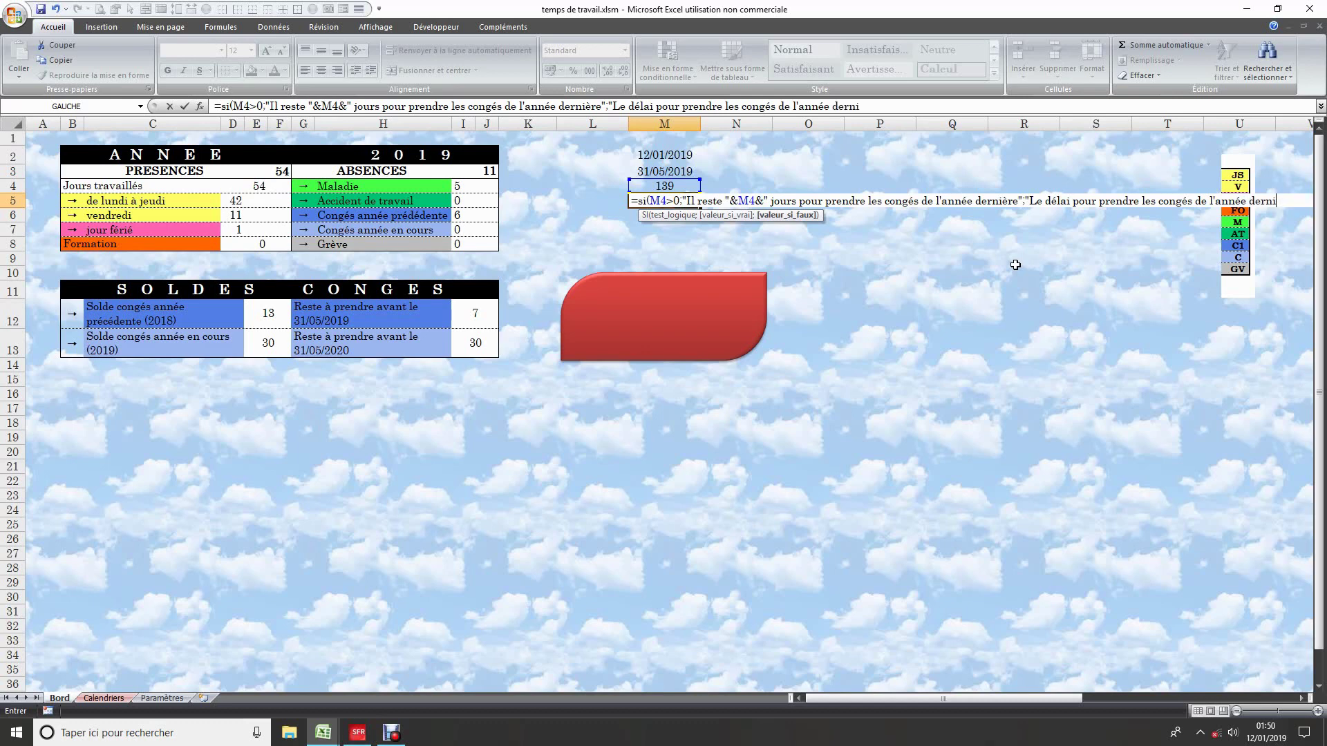
type("ère est dépassé")
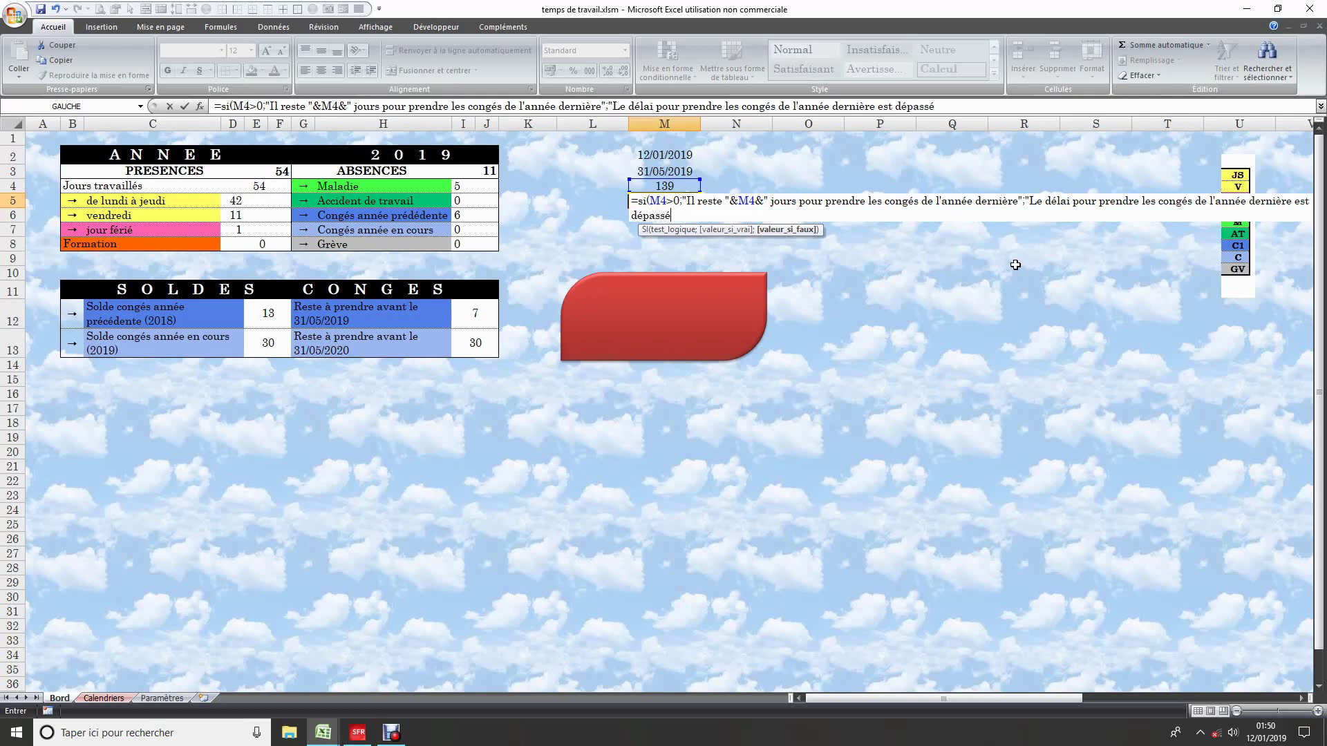
type(" !\"")
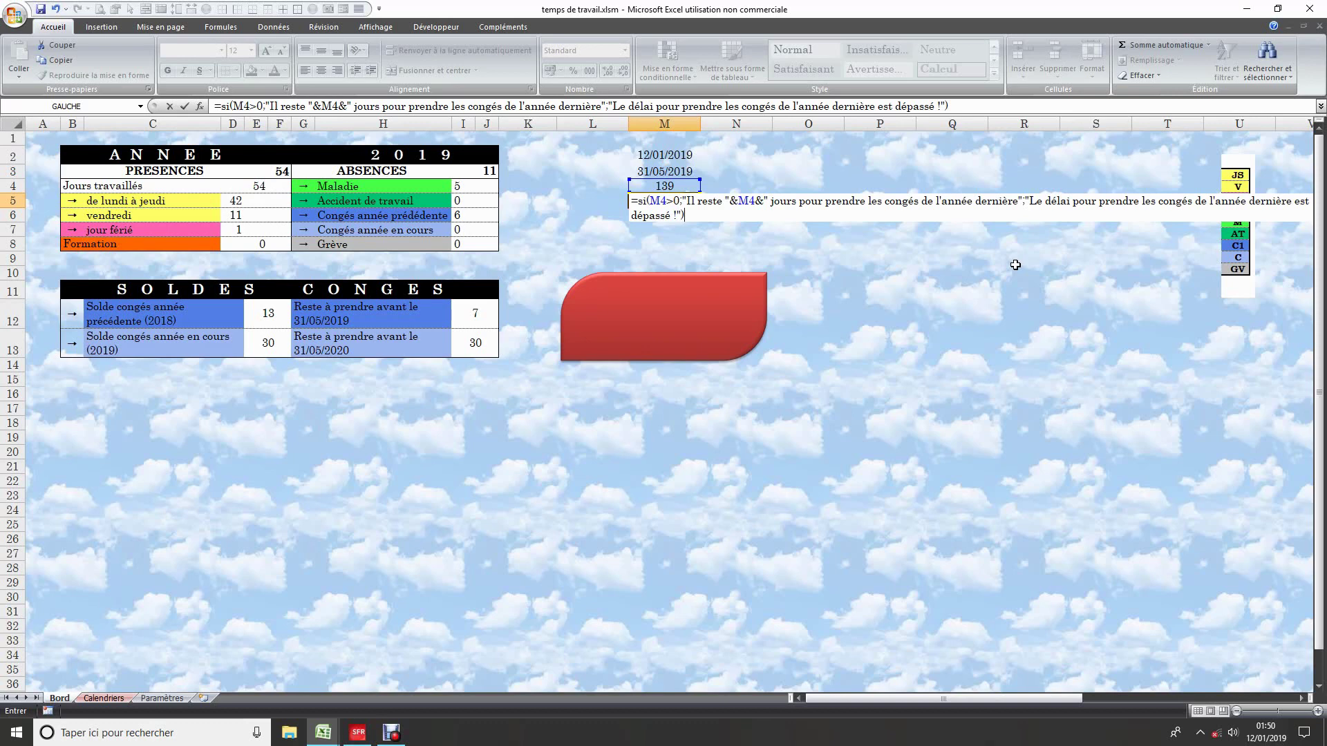
key("Return")
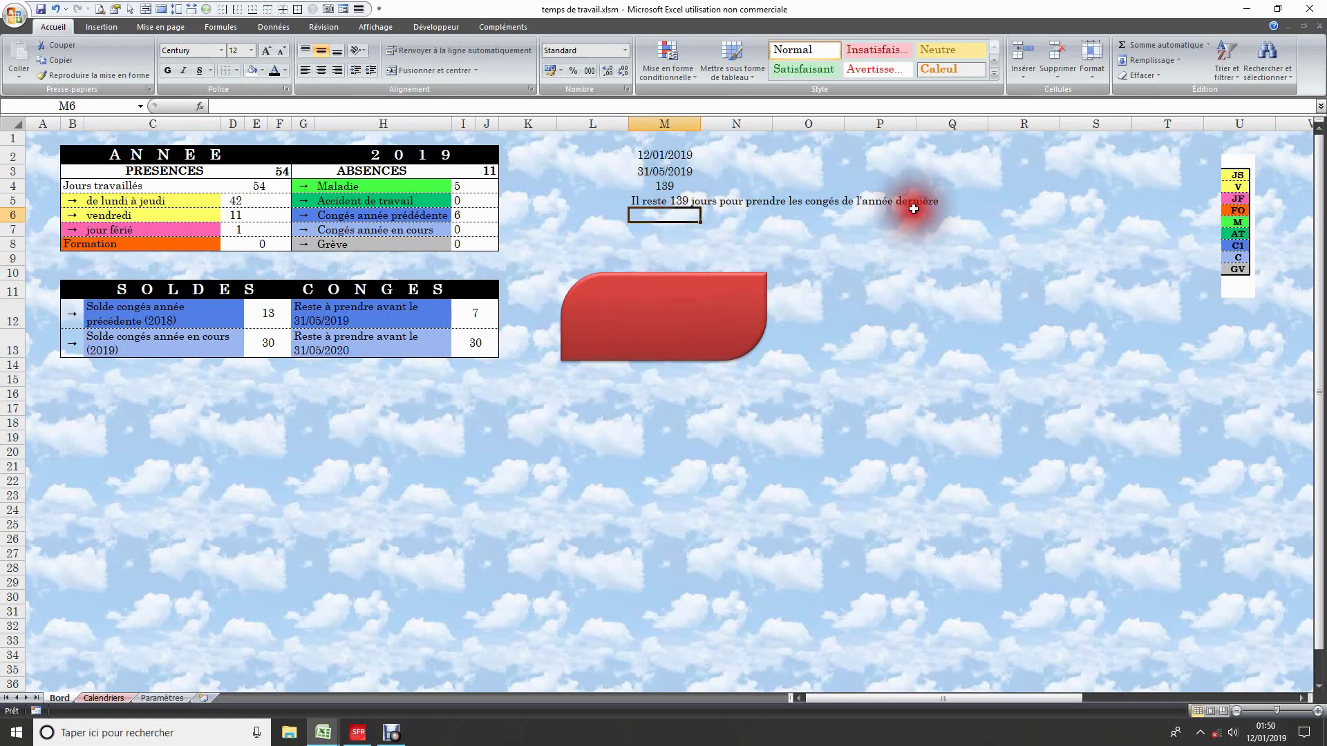
Step: Link the red rounded shape's text to the message cell with the formula =M5
left_click(665, 320)
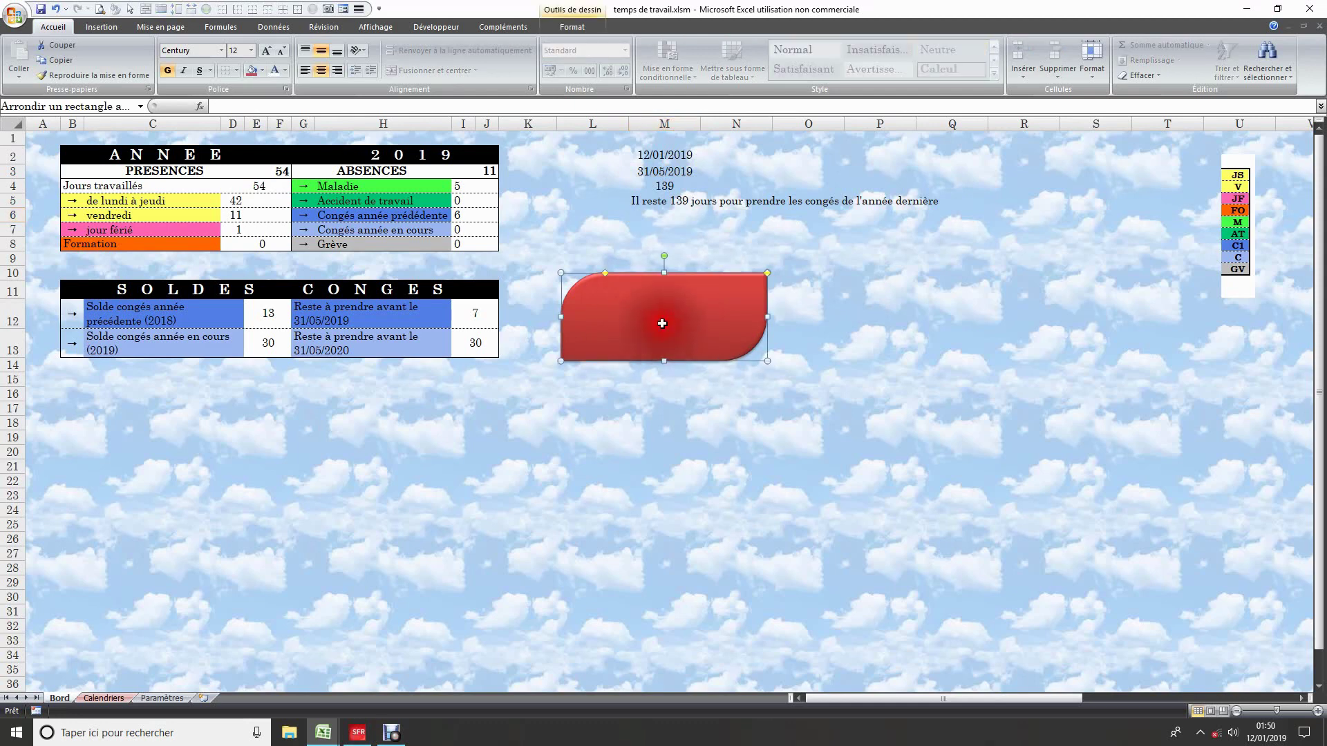
left_click(237, 111)
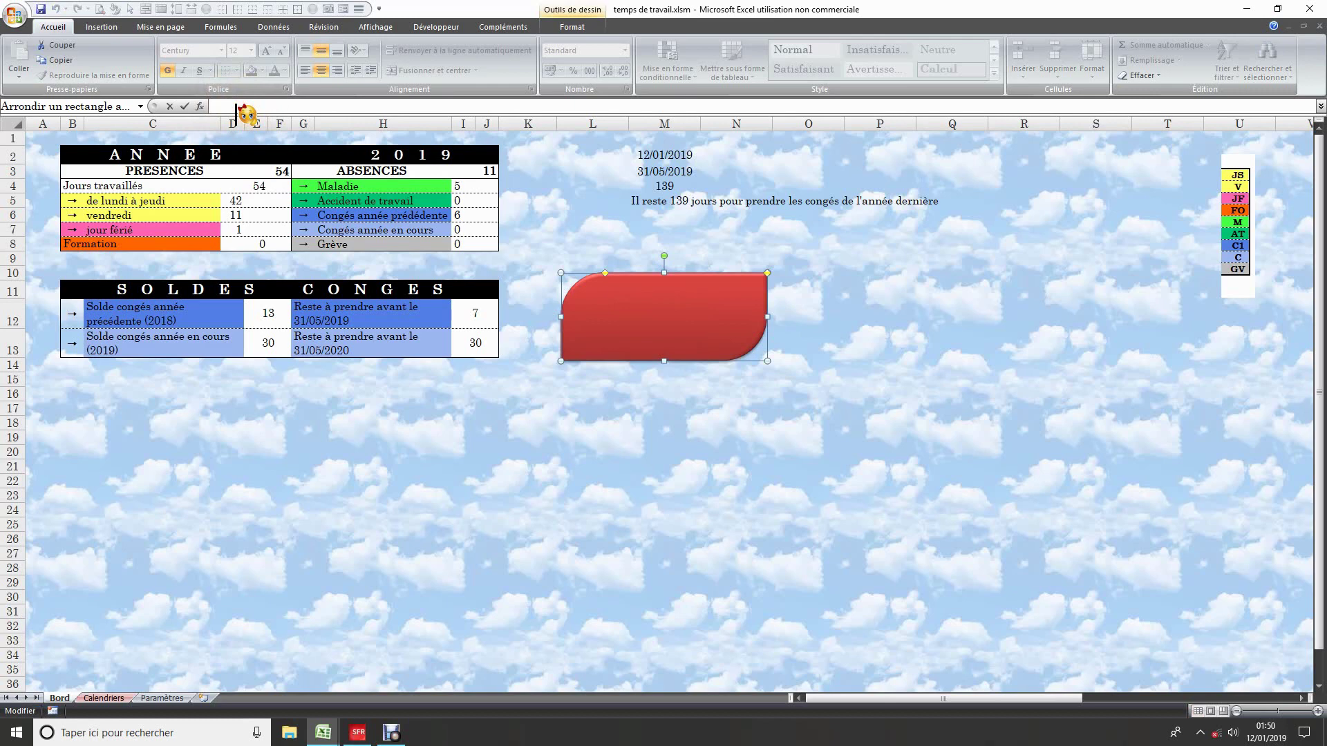
type("=")
type("Mi")
key("Return")
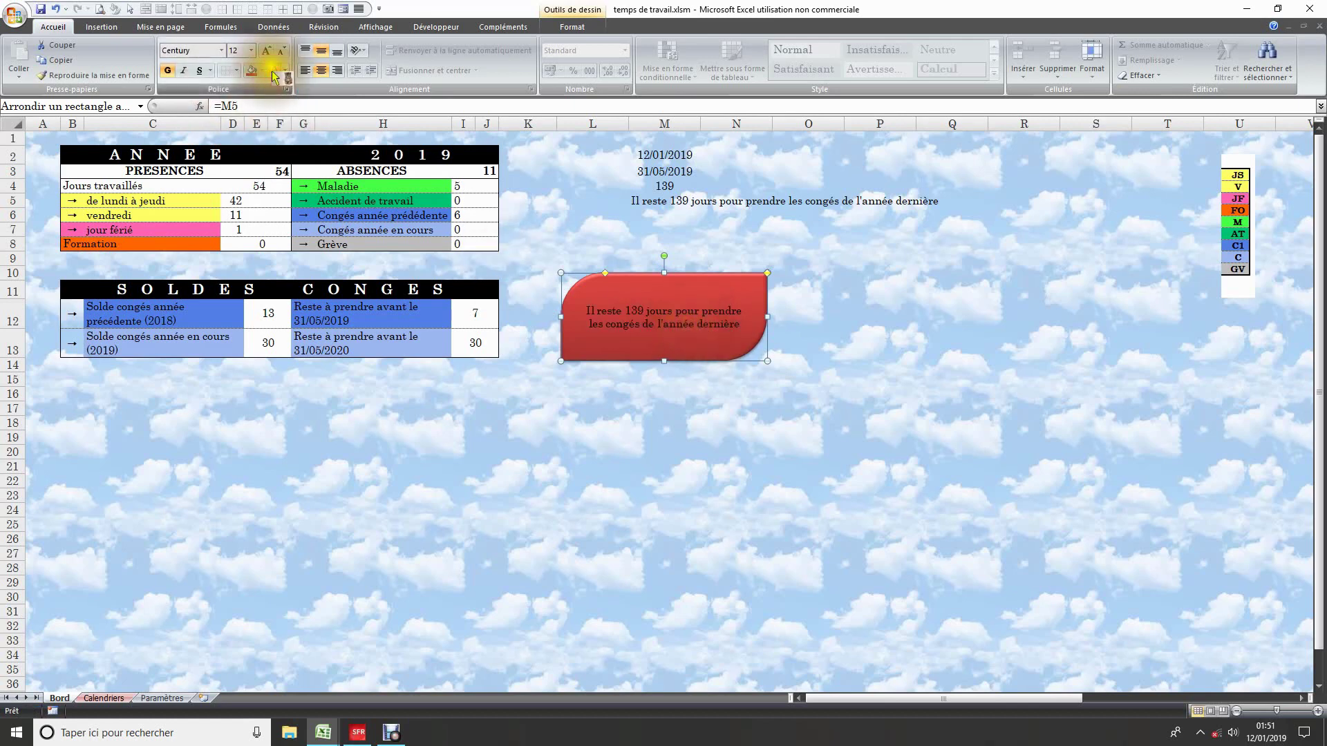
Step: Format the red shape's linked message in white at font size 14
left_click(680, 332)
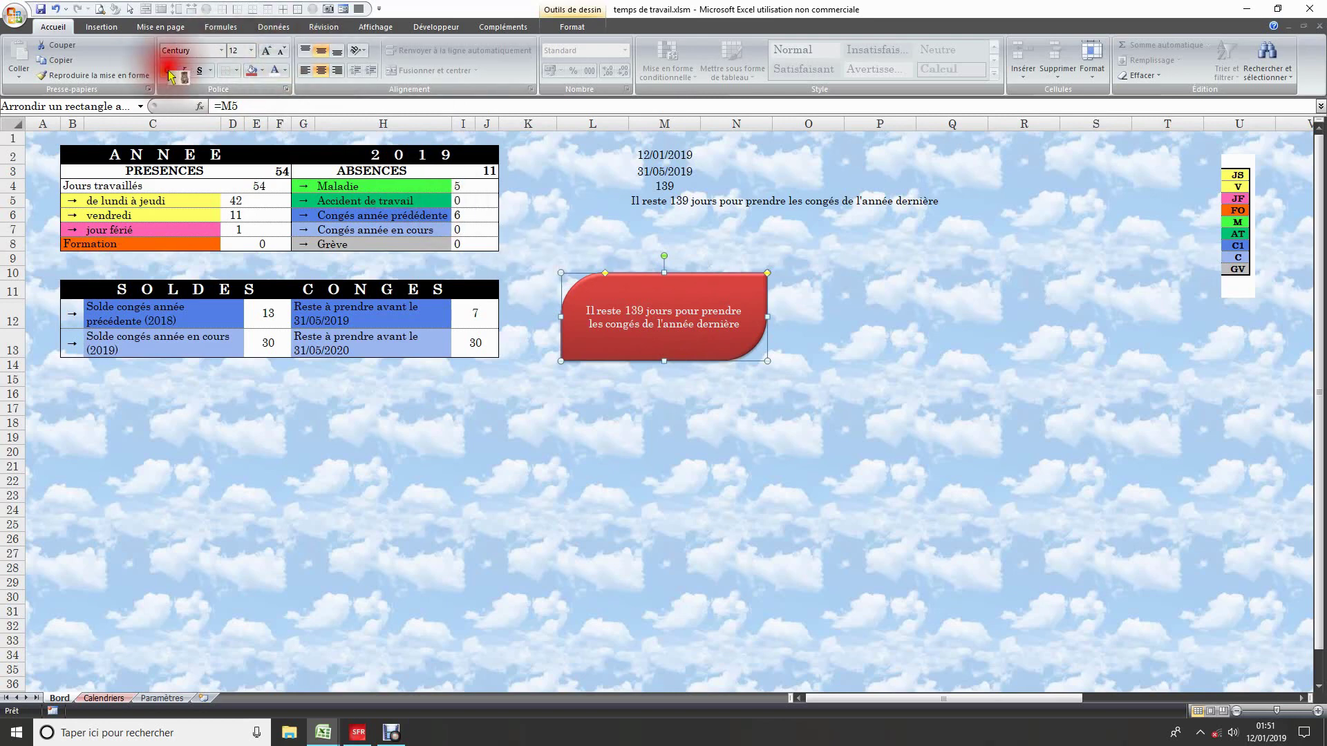
left_click(268, 53)
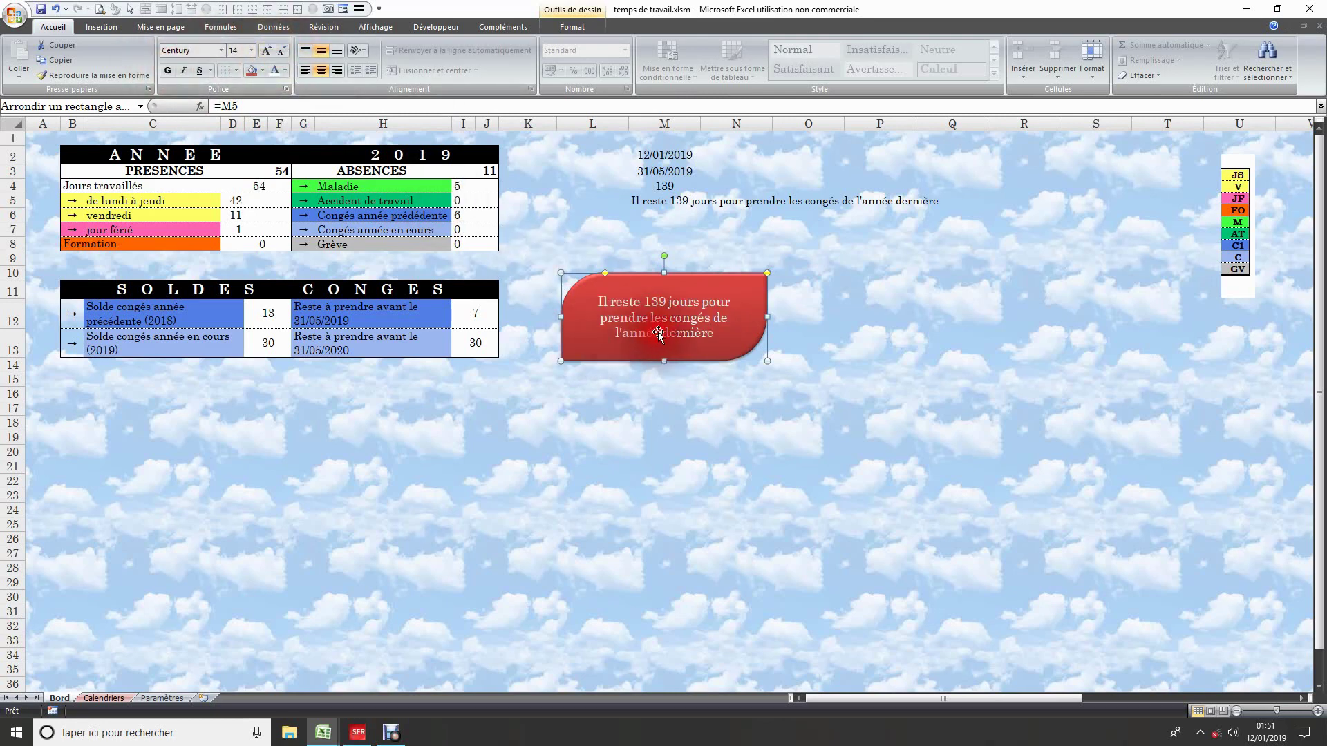
left_click(712, 230)
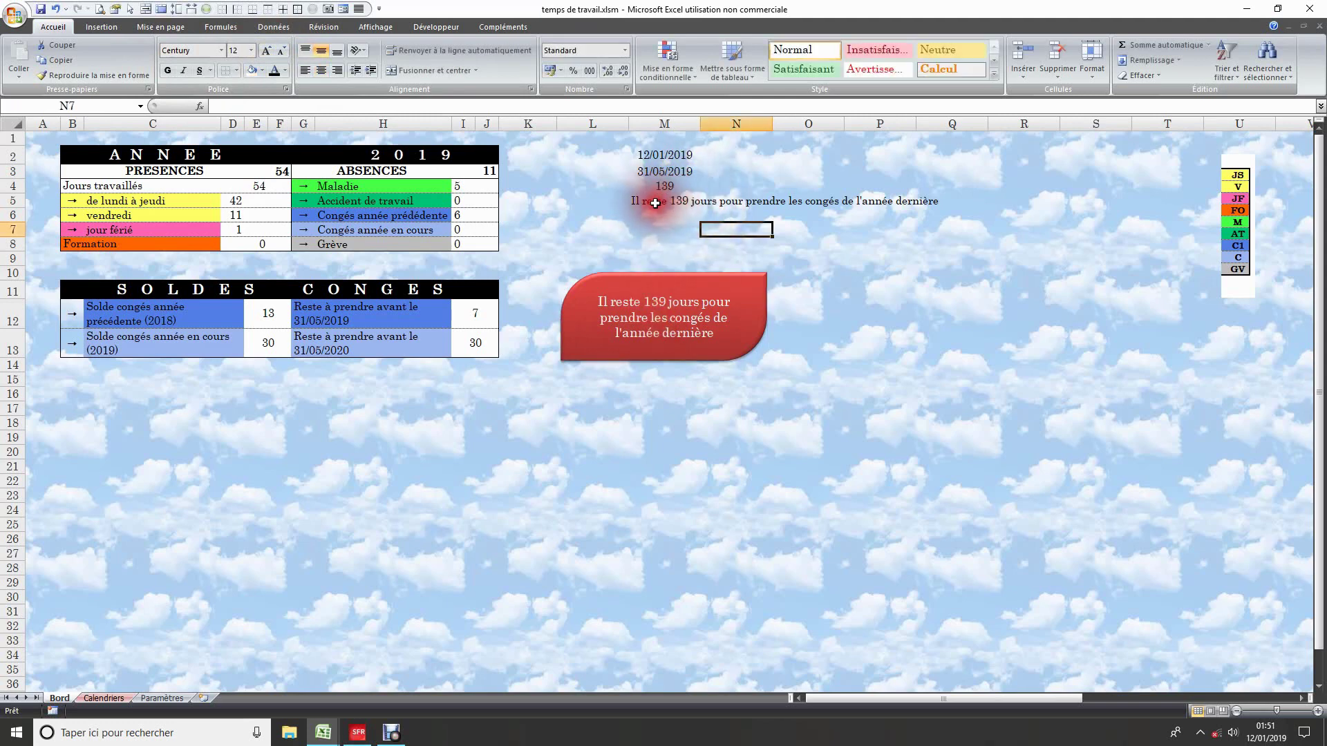
Step: Review the formulas behind the countdown message in M5 and the current date in M2
left_click(656, 204)
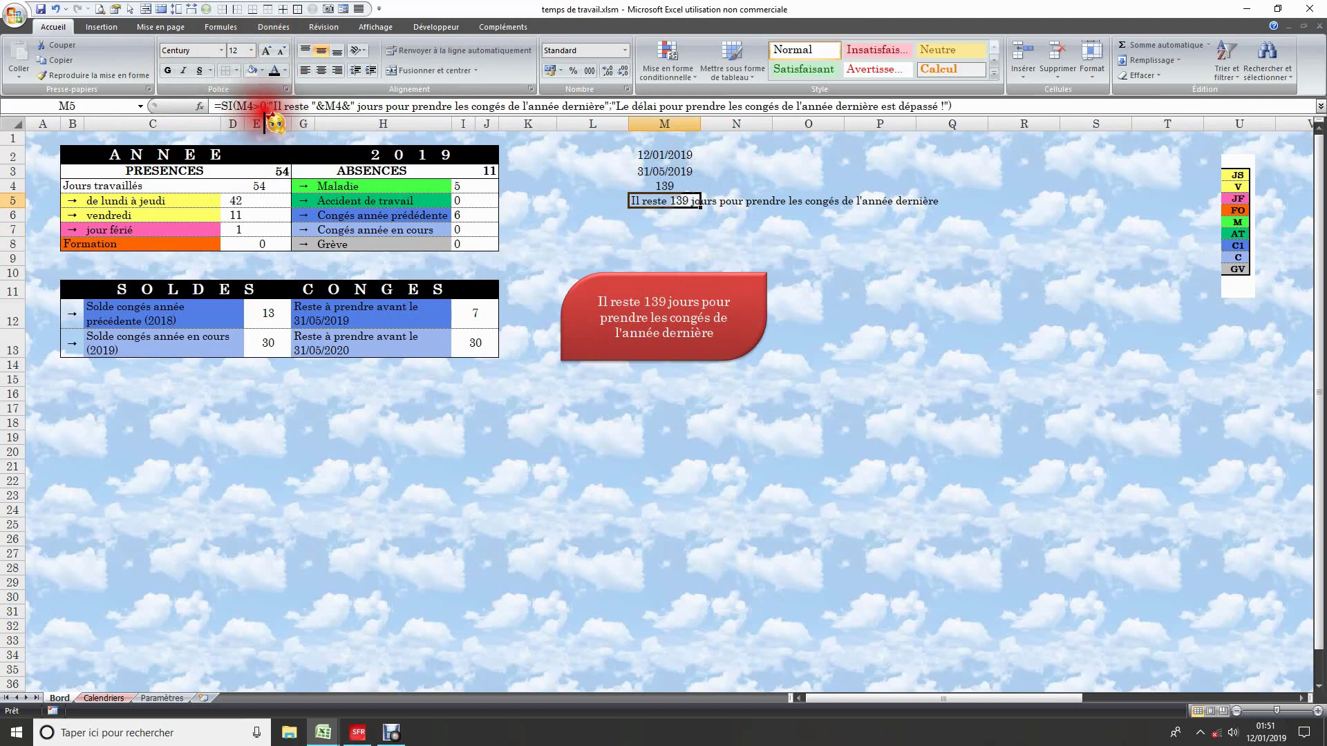
left_click(660, 155)
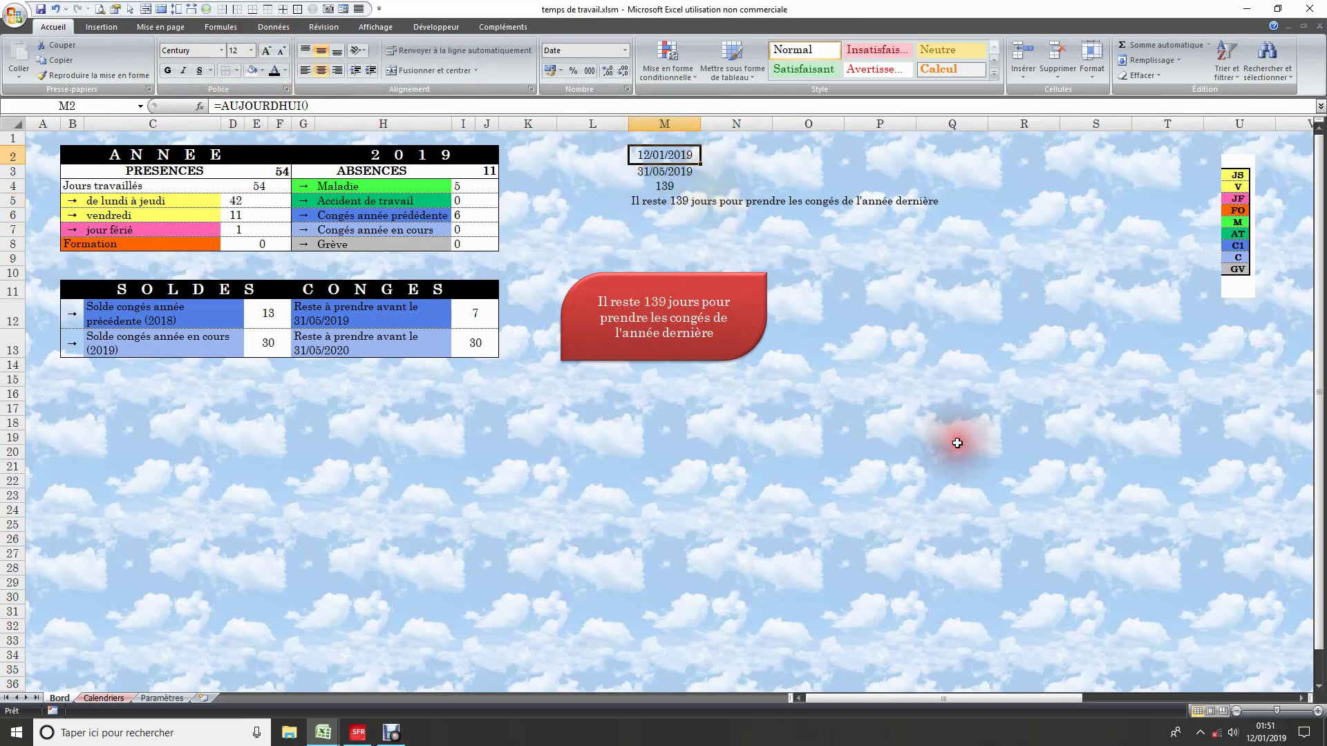